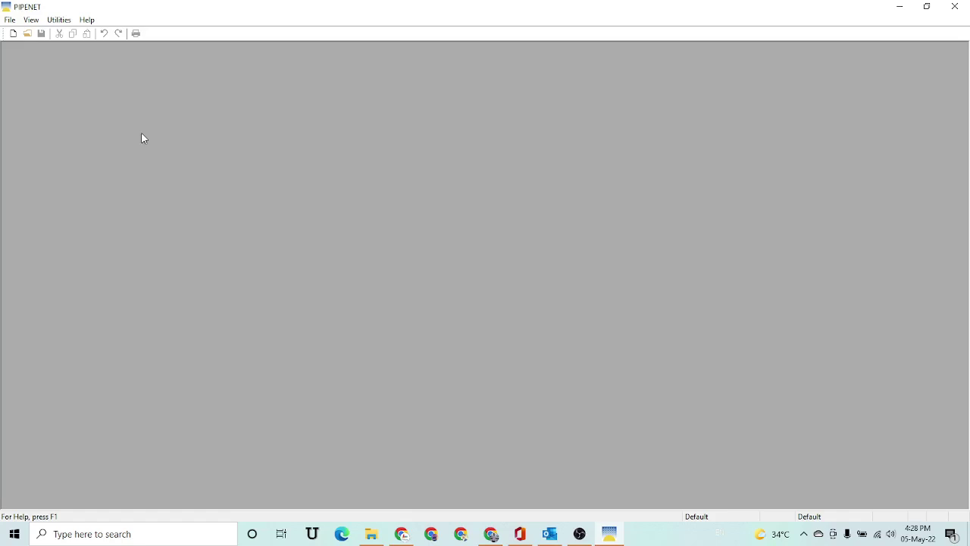
# Step: Create a new network file using the Standard module
pyautogui.click(13, 34)
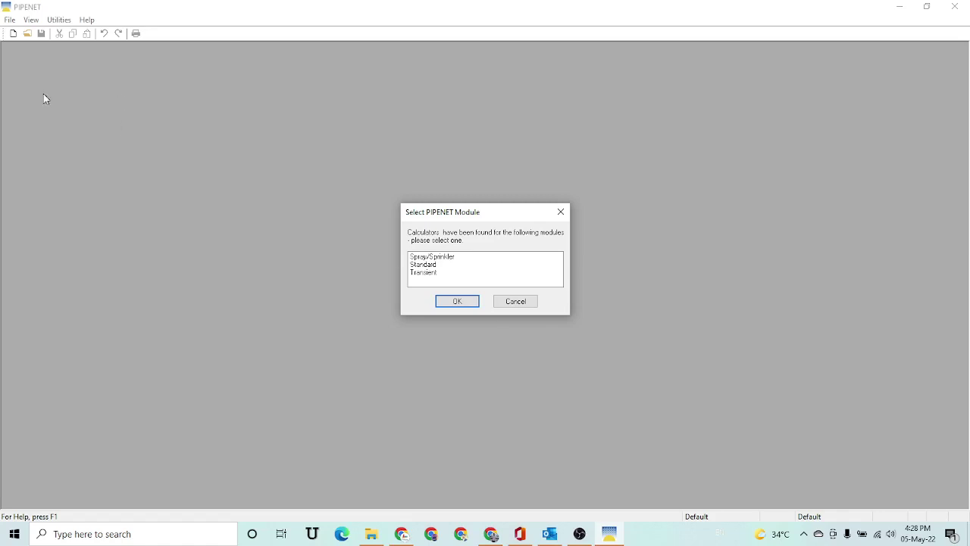
pyautogui.click(433, 266)
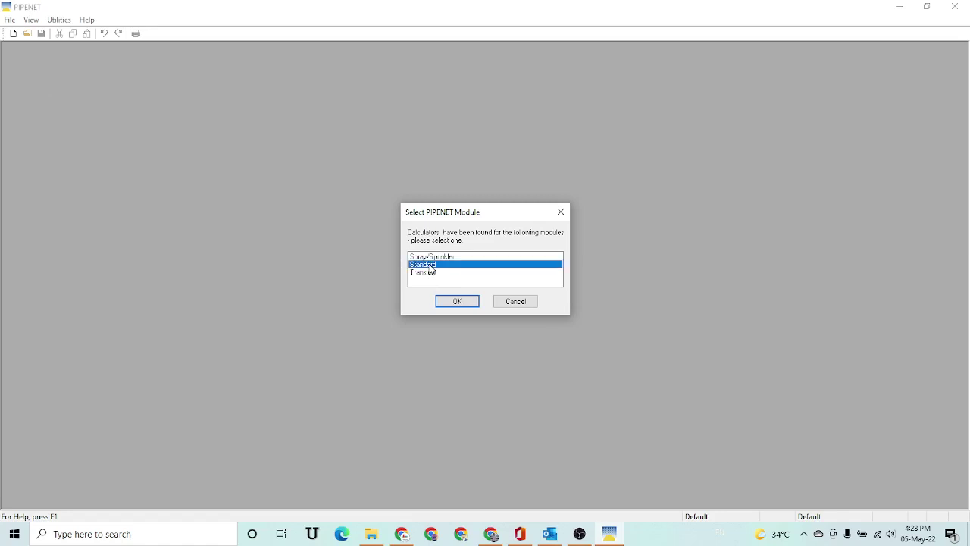
pyautogui.click(457, 301)
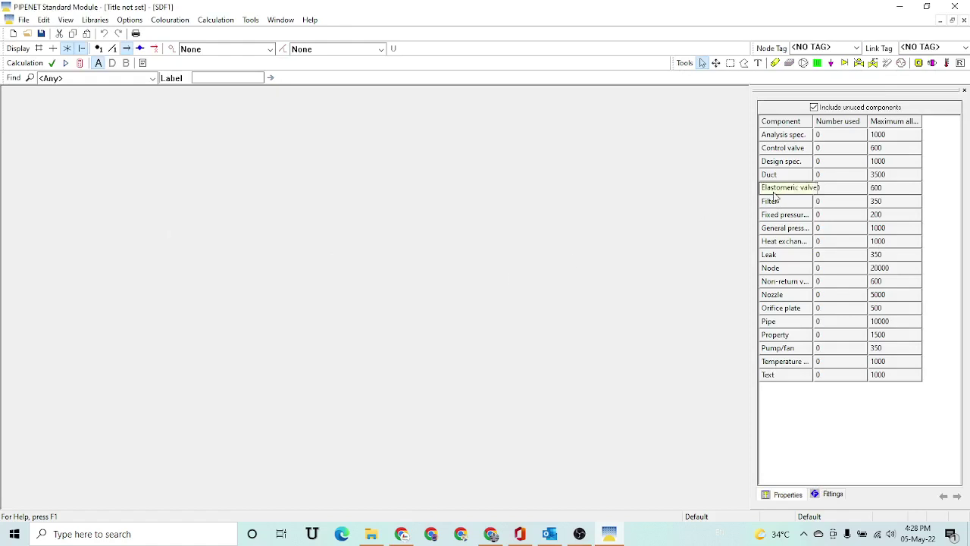
# Step: Draw a horizontal pipe and a vertical pipe rising from its output node, then return to selection mode
pyautogui.click(774, 65)
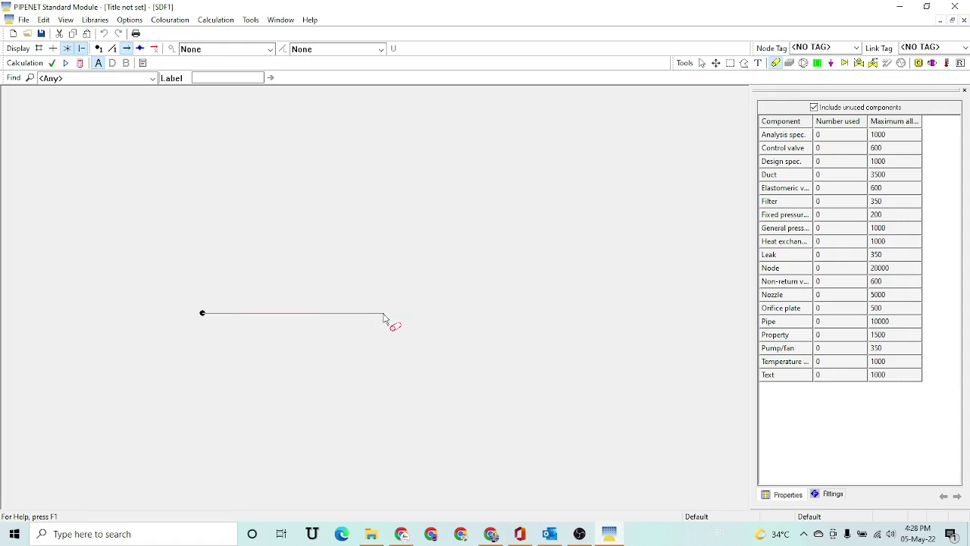
pyautogui.click(385, 315)
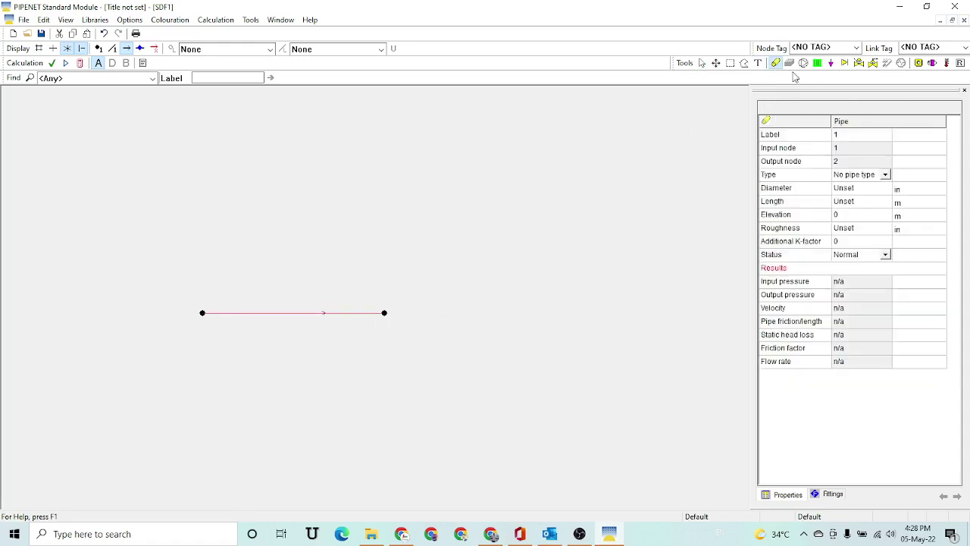
pyautogui.click(776, 64)
pyautogui.click(384, 314)
pyautogui.click(385, 209)
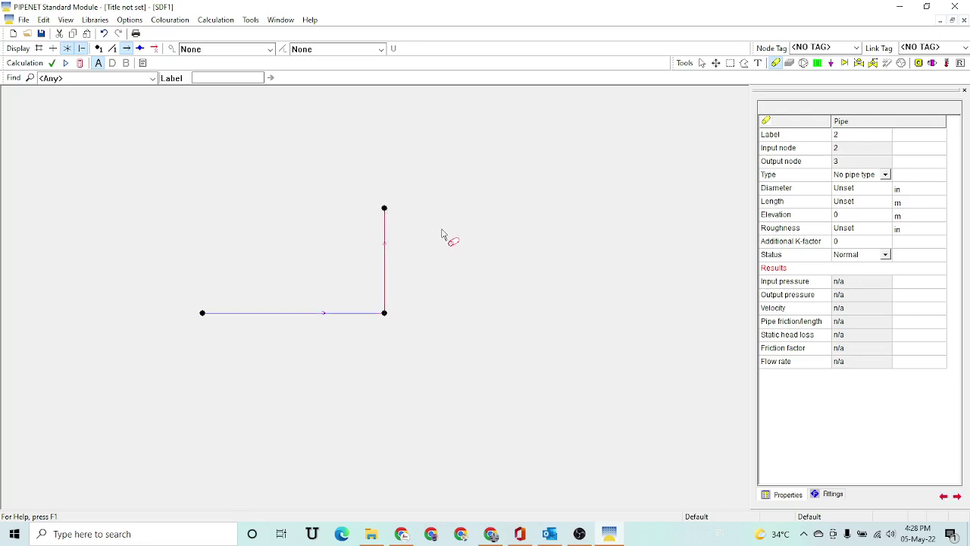
pyautogui.click(701, 64)
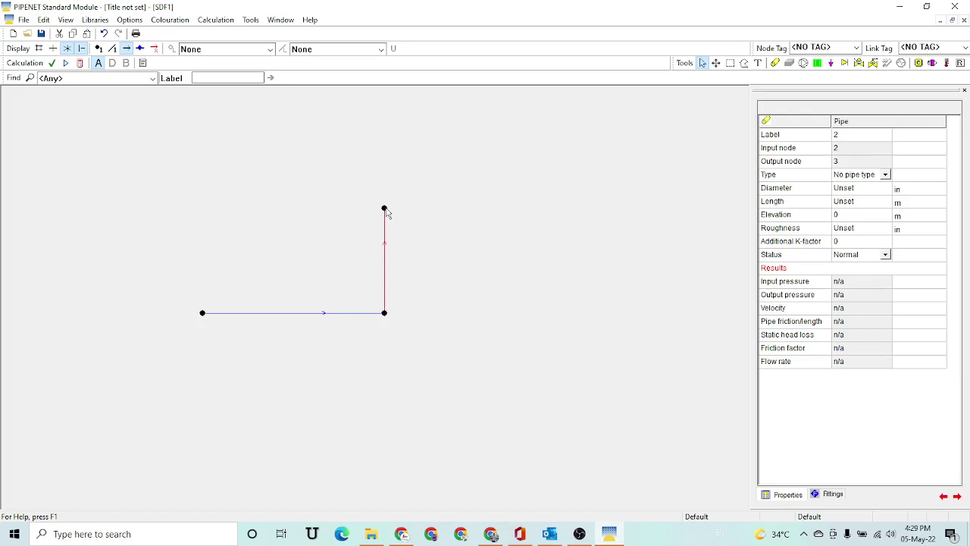
# Step: Review the user-defined length and diameter units in the network options and apply them
pyautogui.click(126, 22)
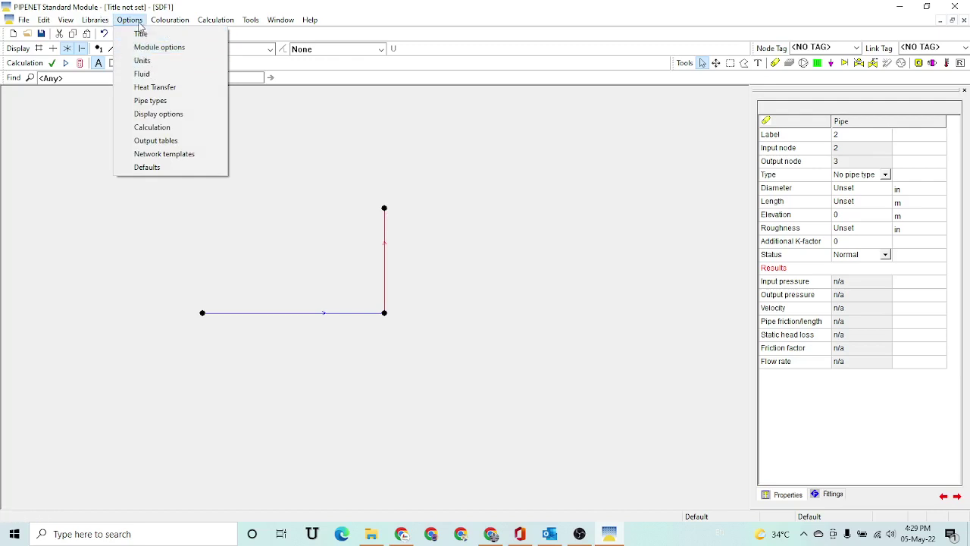
pyautogui.click(143, 61)
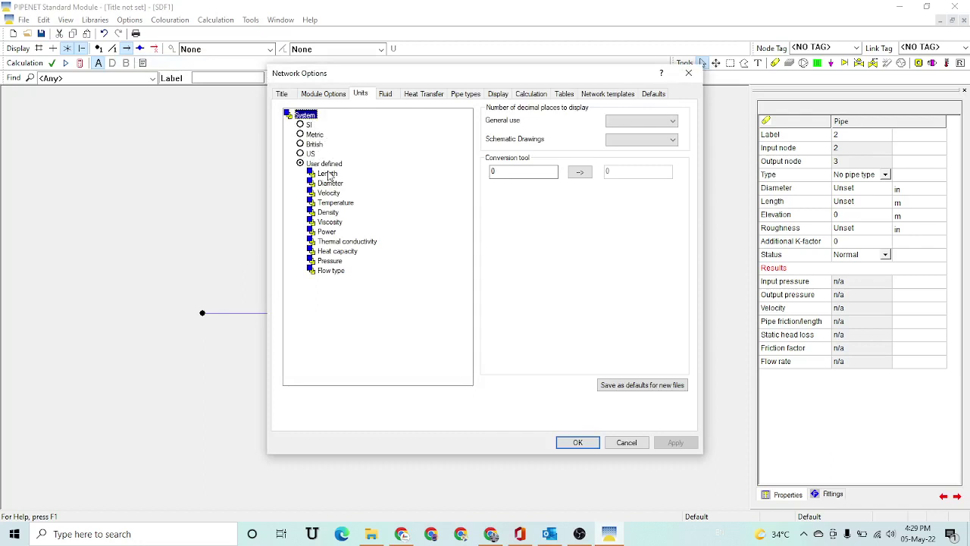
pyautogui.click(327, 173)
pyautogui.doubleClick(327, 174)
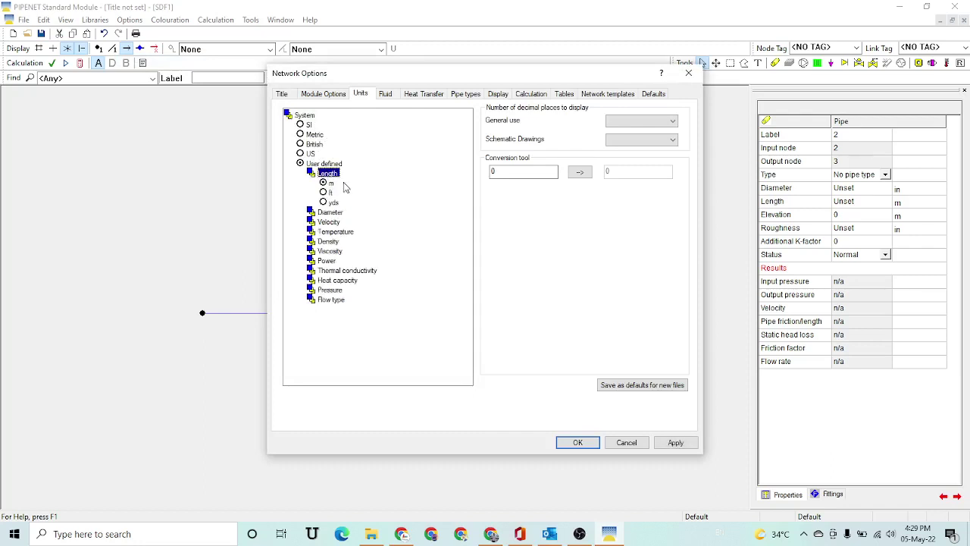
pyautogui.doubleClick(332, 213)
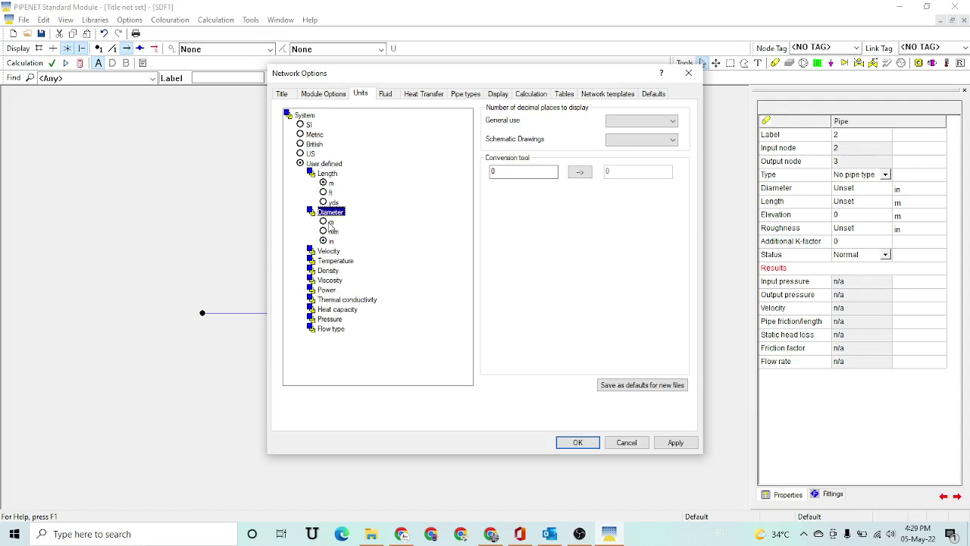
pyautogui.click(675, 442)
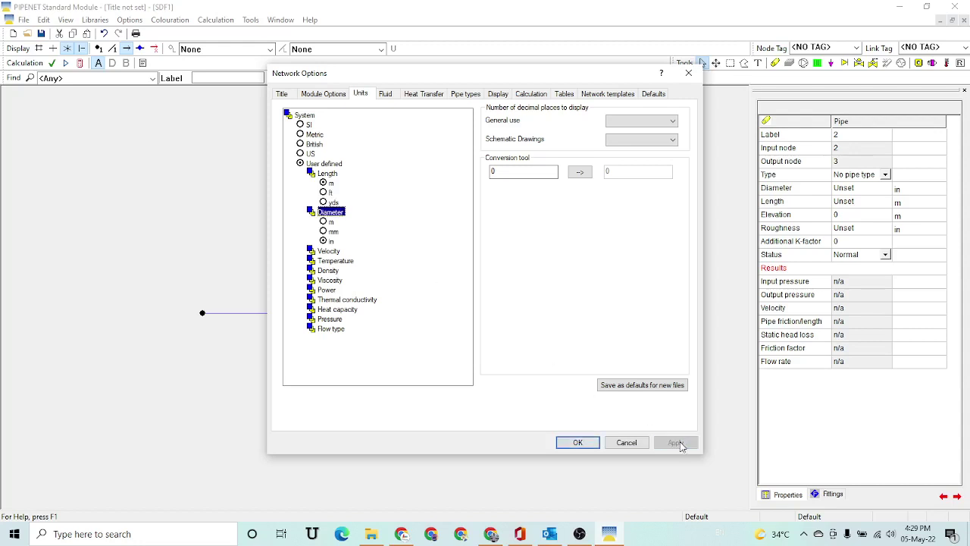
# Step: Check the fluid class and temperature settings, and look over the display options
pyautogui.click(386, 94)
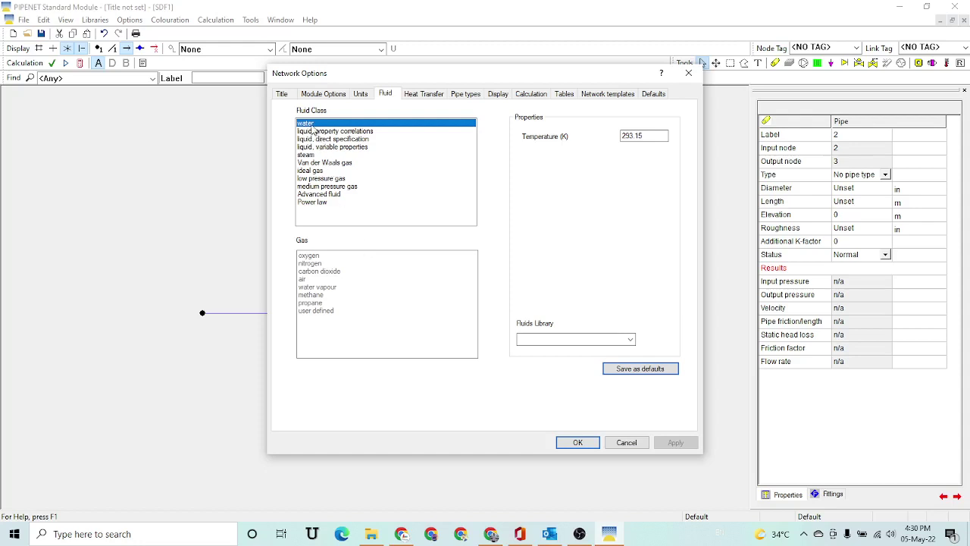
pyautogui.click(655, 137)
pyautogui.click(498, 95)
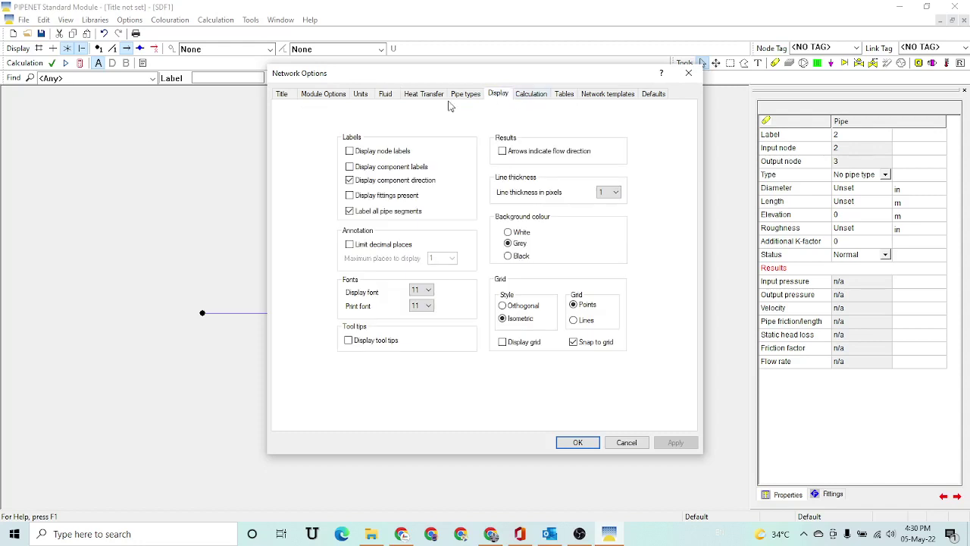
# Step: Add a new pipe type with the DINStandard schedule and apply it to the network options
pyautogui.click(465, 97)
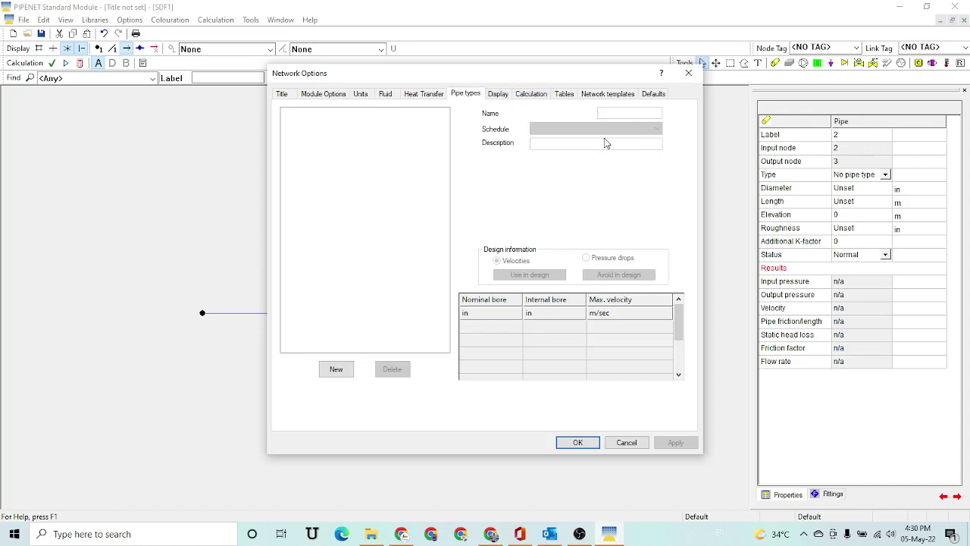
pyautogui.click(336, 368)
pyautogui.click(649, 130)
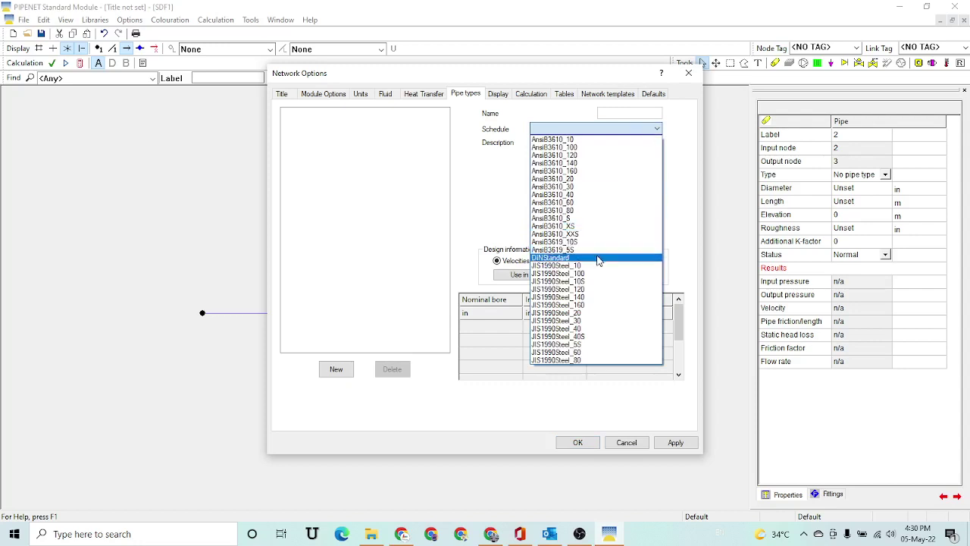
pyautogui.click(598, 259)
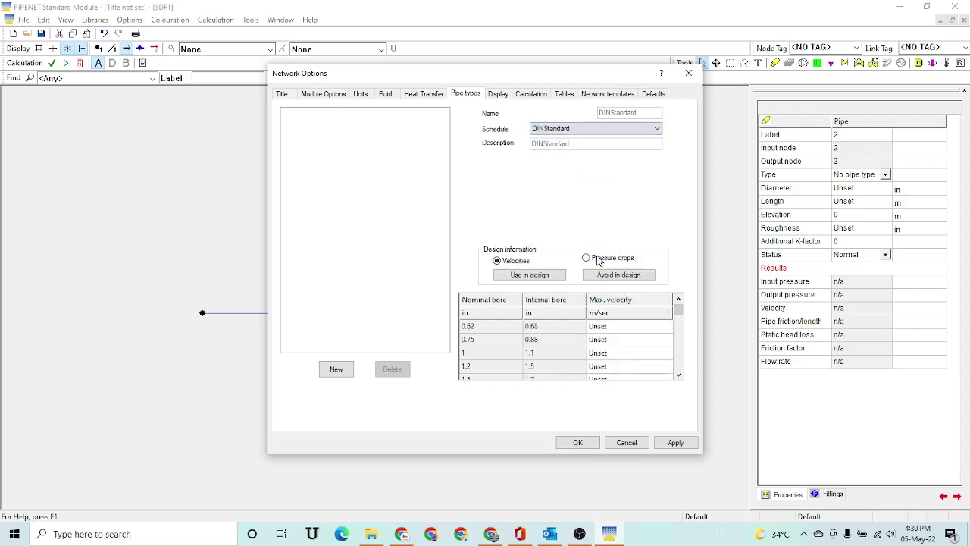
pyautogui.click(679, 446)
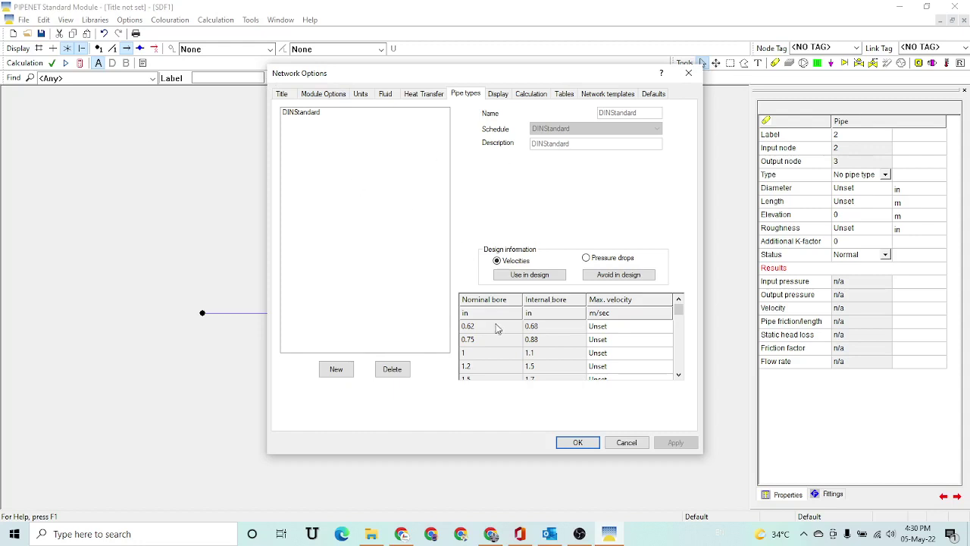
pyautogui.click(577, 442)
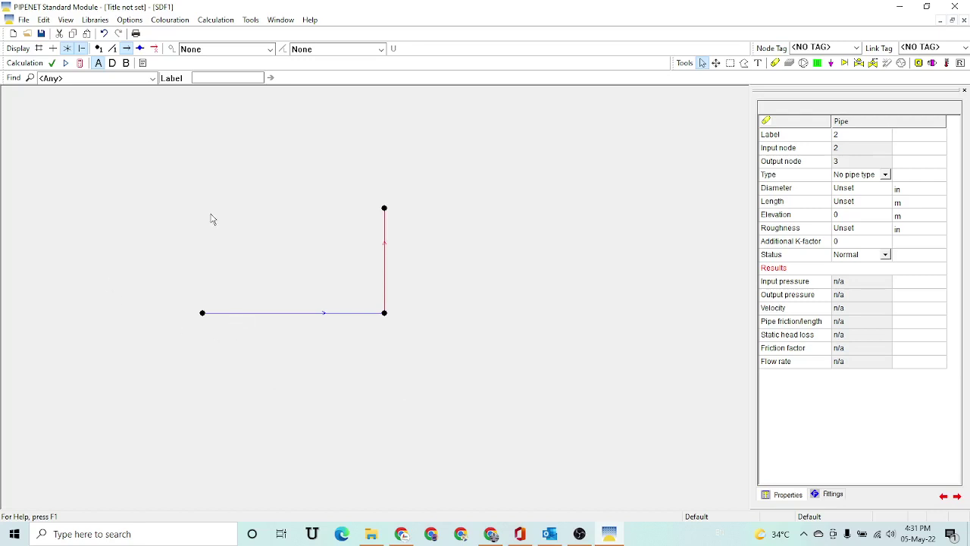
# Step: Assign the DINStandard type and a 2 in diameter to the horizontal pipe
pyautogui.click(304, 315)
pyautogui.click(334, 313)
pyautogui.click(299, 318)
pyautogui.click(885, 175)
pyautogui.click(885, 175)
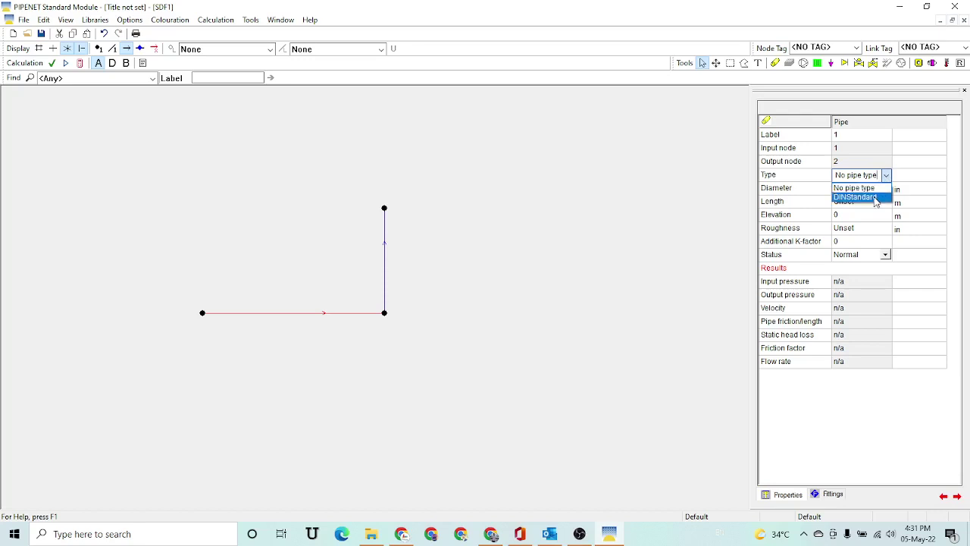
pyautogui.click(875, 197)
pyautogui.click(859, 189)
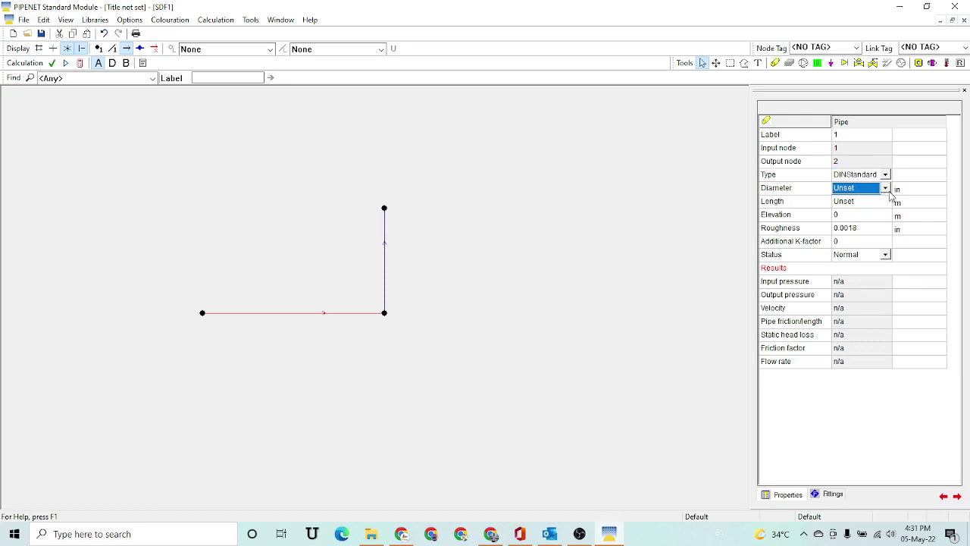
pyautogui.click(885, 189)
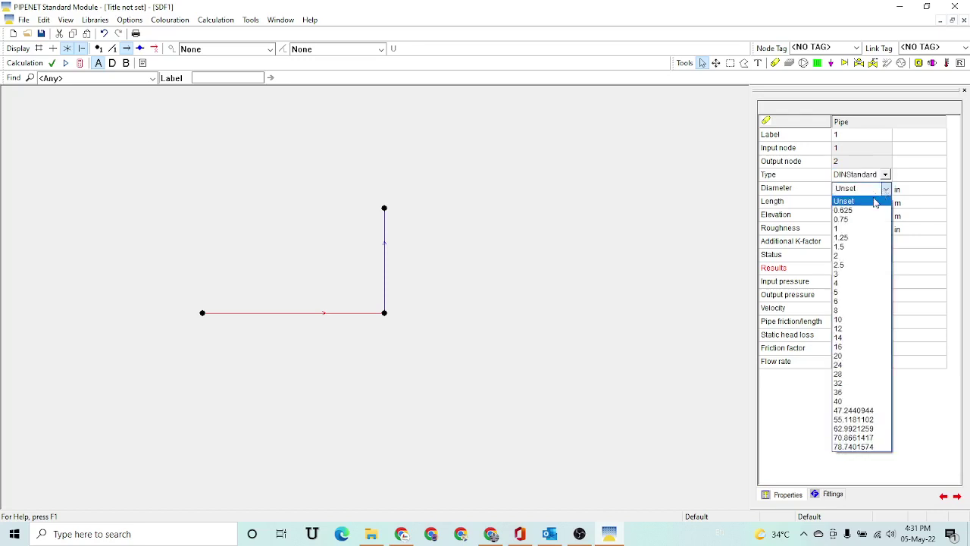
pyautogui.click(858, 256)
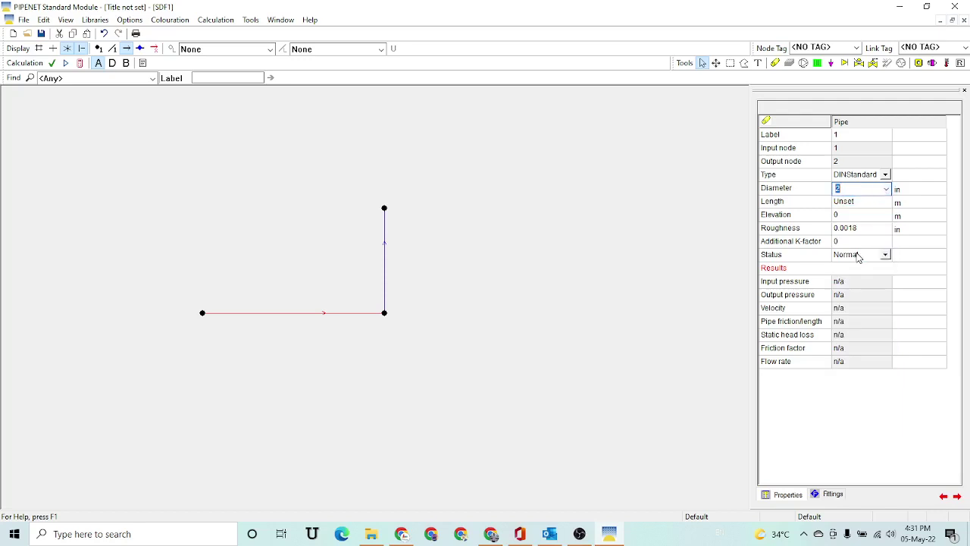
# Step: Set the horizontal pipe's length to 5 m and deselect the pipe
pyautogui.click(866, 204)
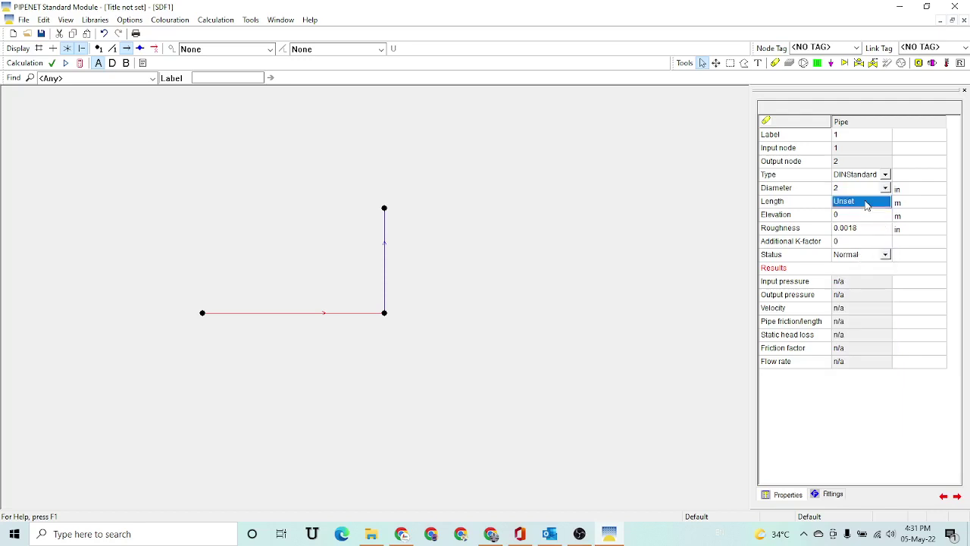
pyautogui.click(866, 204)
pyautogui.press('BackSpace')
pyautogui.press('BackSpace')
pyautogui.press('BackSpace')
pyautogui.press('BackSpace')
pyautogui.press('BackSpace')
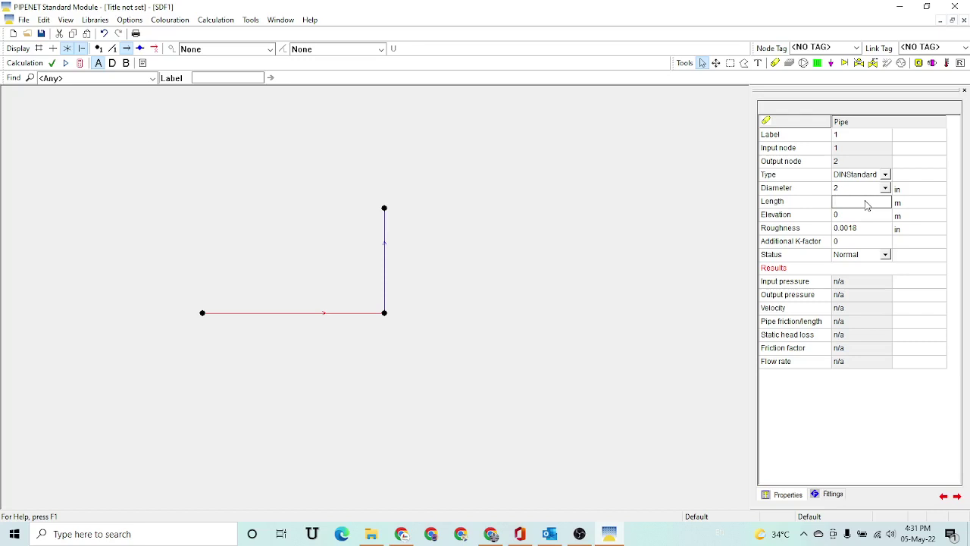
pyautogui.write('5')
pyautogui.press('Return')
pyautogui.click(863, 216)
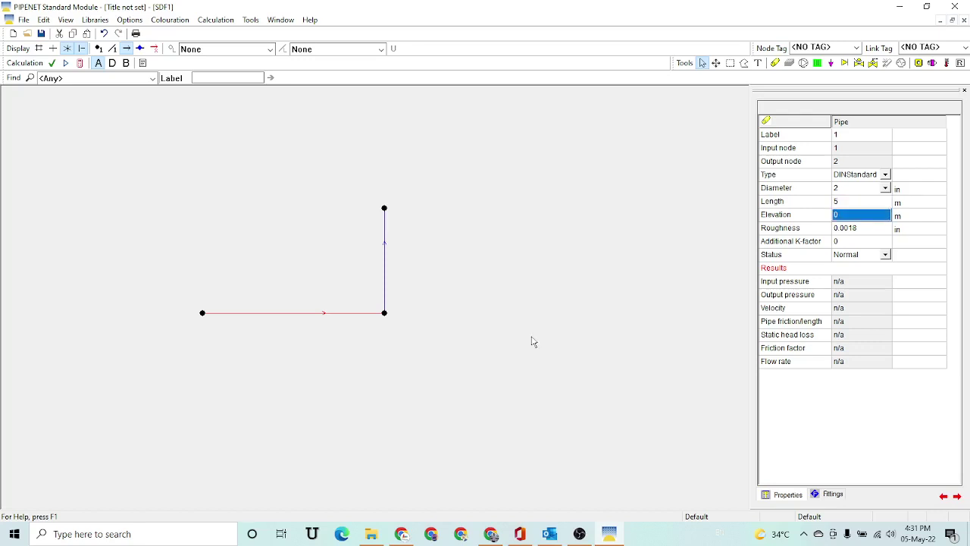
pyautogui.click(600, 317)
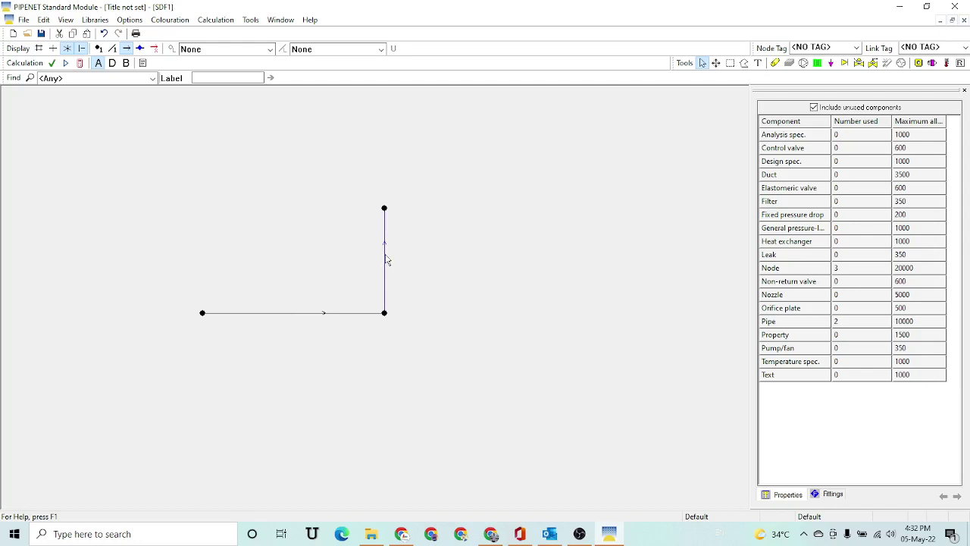
# Step: Assign the DINStandard type and a 2 in diameter to the vertical pipe
pyautogui.click(386, 259)
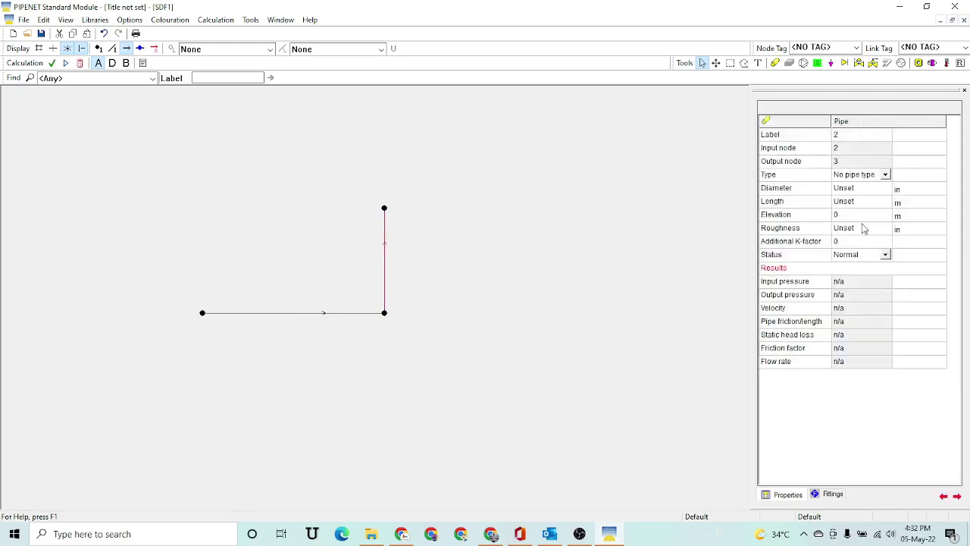
pyautogui.click(883, 177)
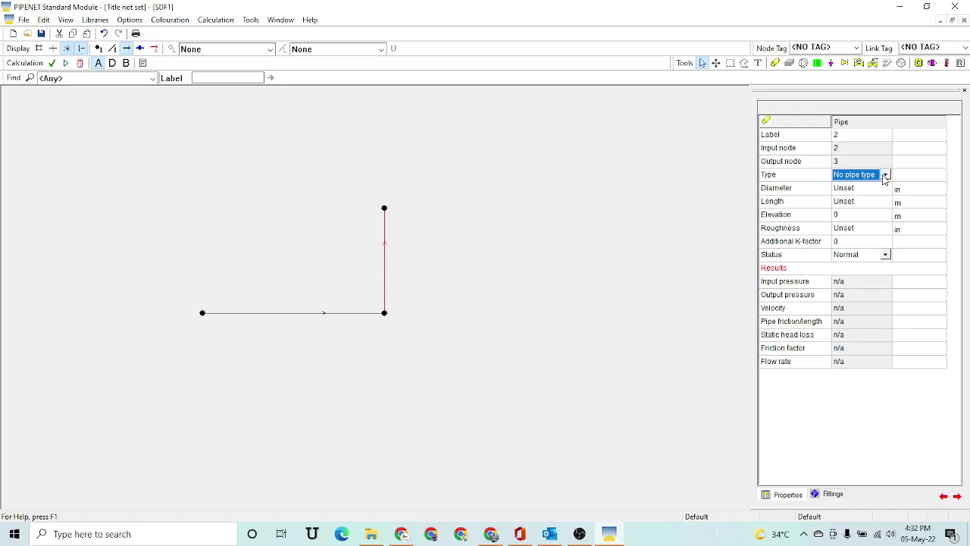
pyautogui.click(882, 178)
pyautogui.click(865, 200)
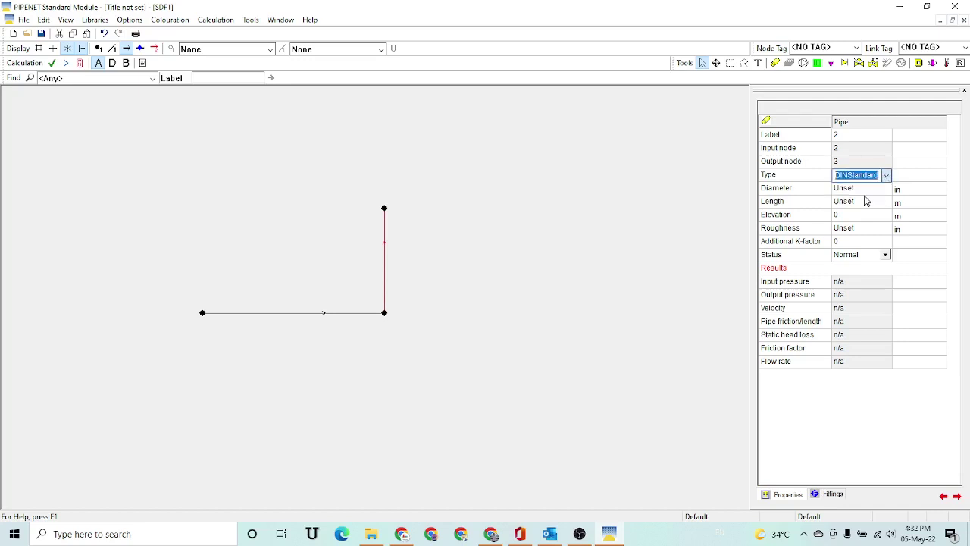
pyautogui.click(862, 189)
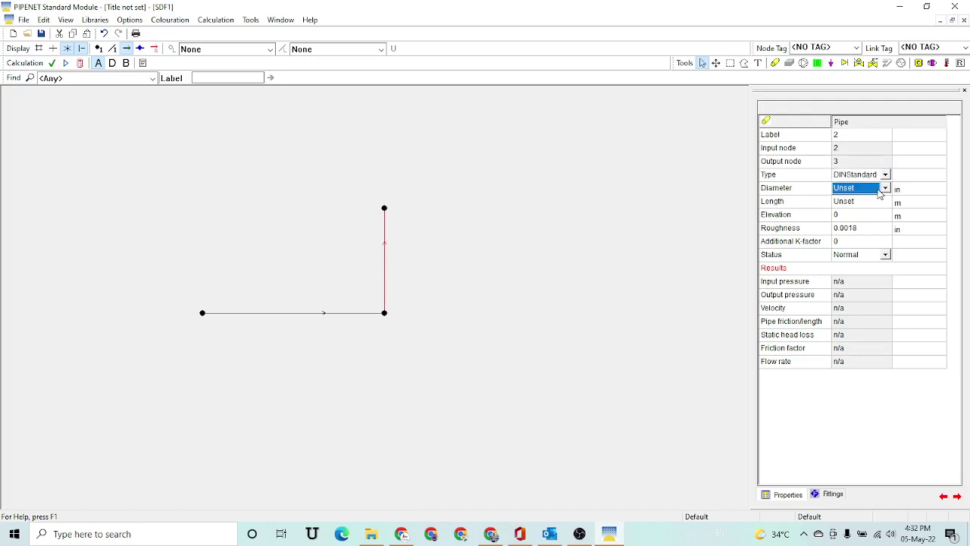
pyautogui.click(883, 189)
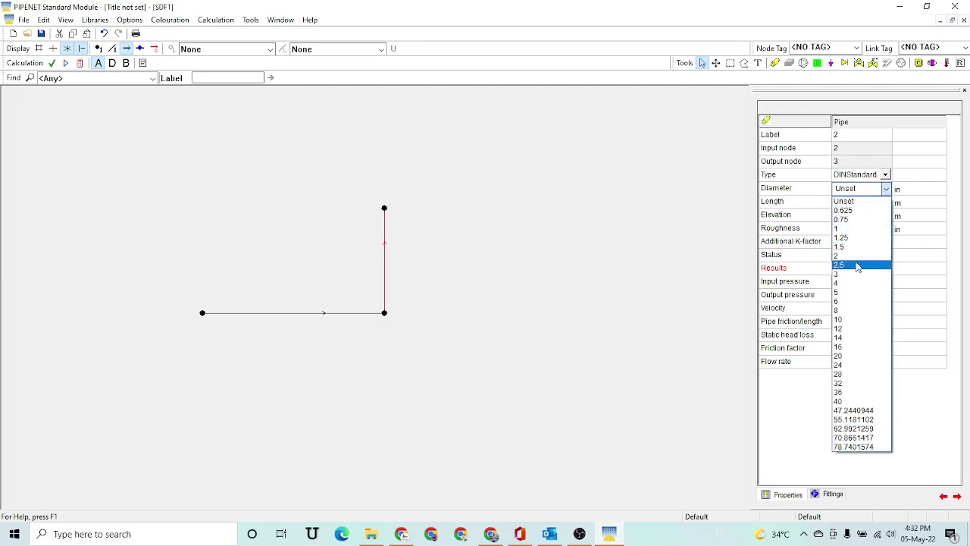
pyautogui.click(851, 255)
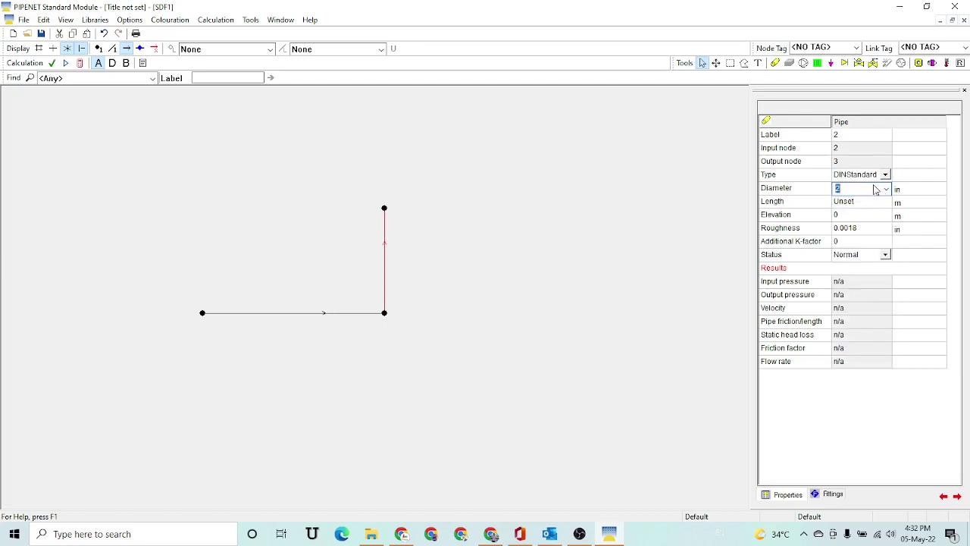
# Step: Set the vertical pipe's length to 10 m and deselect the pipe
pyautogui.click(866, 205)
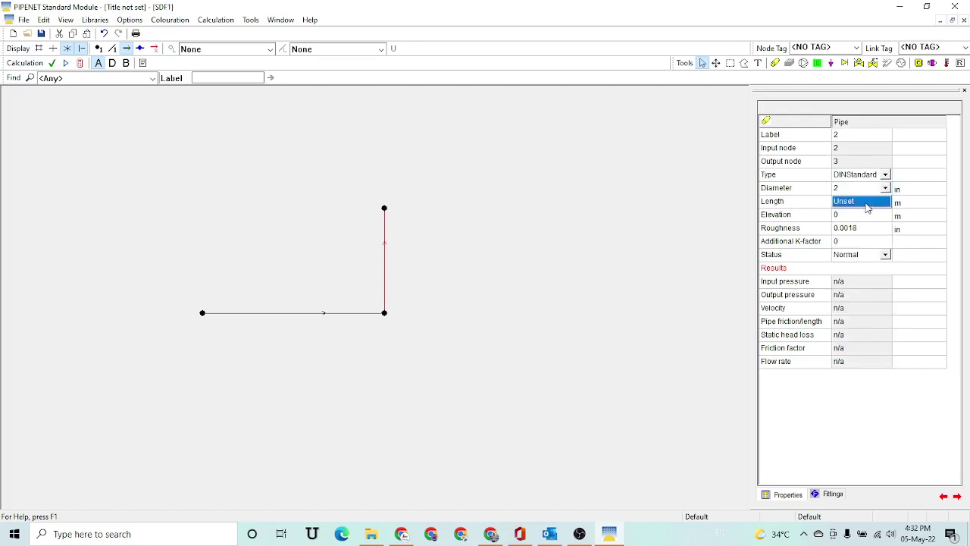
pyautogui.click(867, 205)
pyautogui.press('BackSpace')
pyautogui.press('BackSpace')
pyautogui.press('BackSpace')
pyautogui.press('BackSpace')
pyautogui.press('BackSpace')
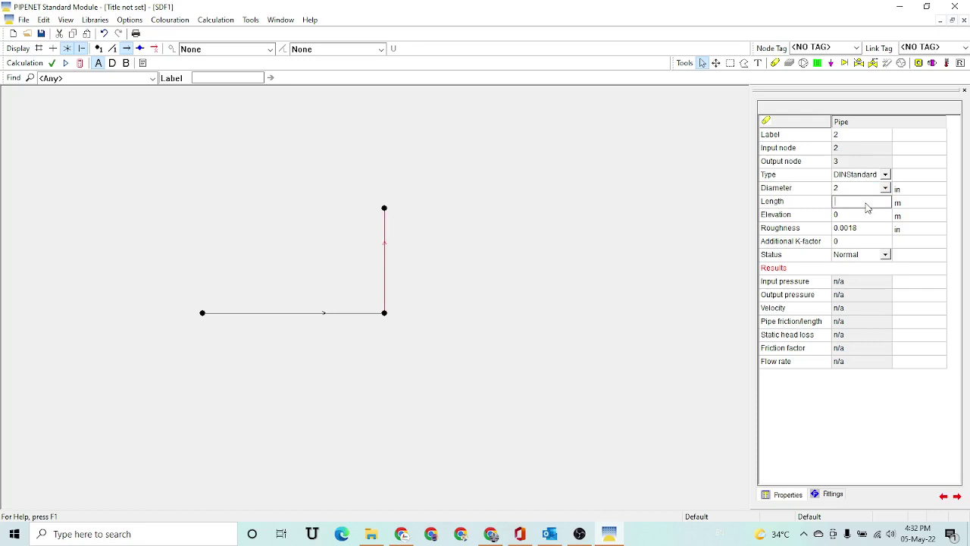
pyautogui.write('10')
pyautogui.click(726, 258)
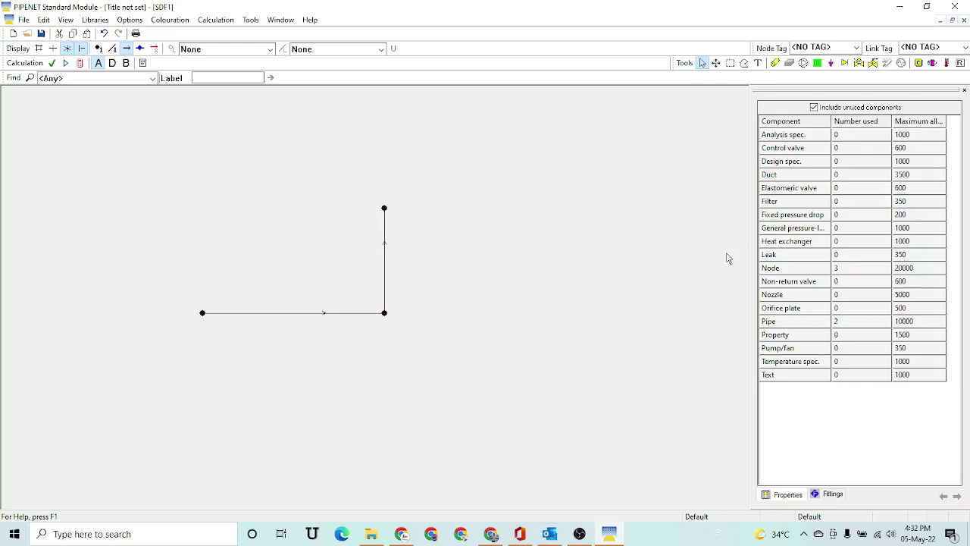
# Step: Define the node at the upper end of the vertical pipe as an Output node and deselect it
pyautogui.click(384, 209)
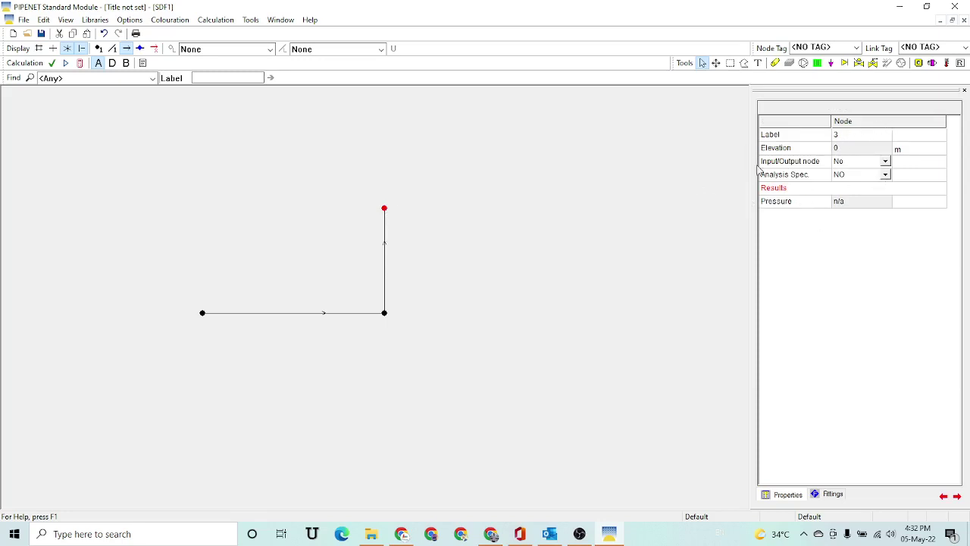
pyautogui.click(885, 162)
pyautogui.click(885, 162)
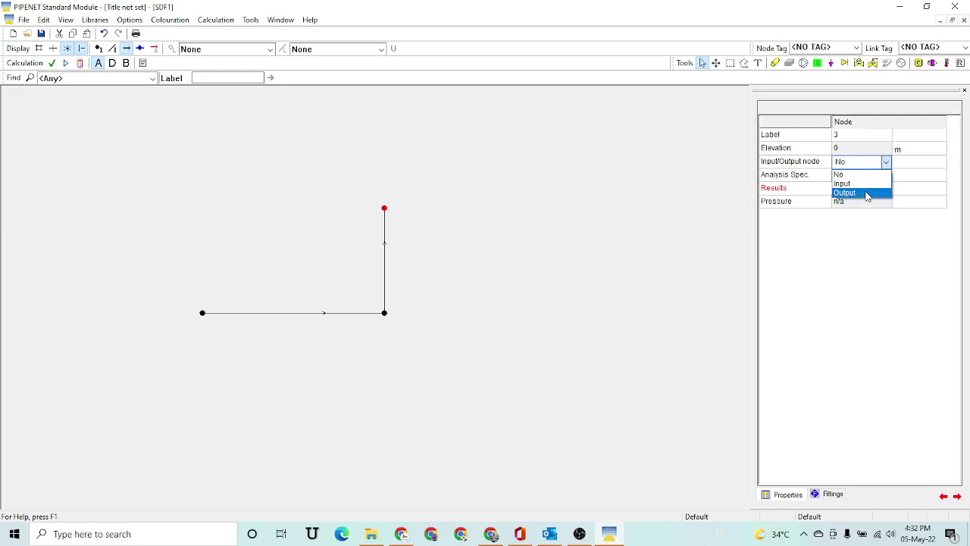
pyautogui.click(867, 193)
pyautogui.click(697, 238)
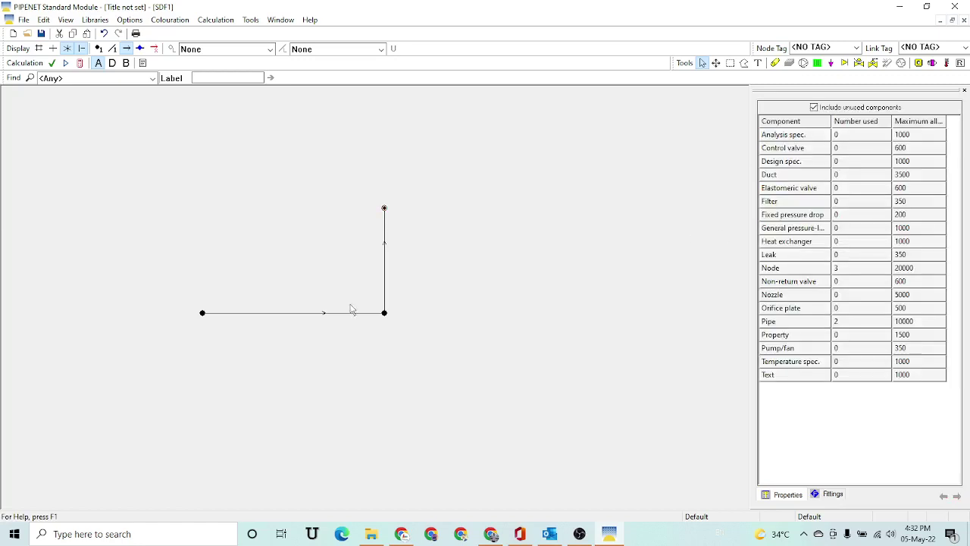
# Step: Define the node at the free end of the horizontal pipe as an Input node and deselect it
pyautogui.click(203, 313)
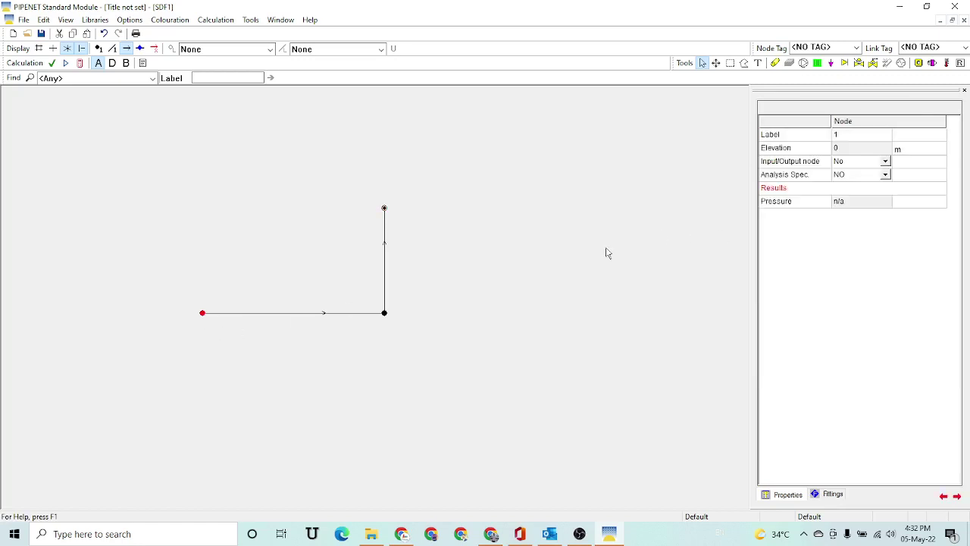
pyautogui.click(884, 163)
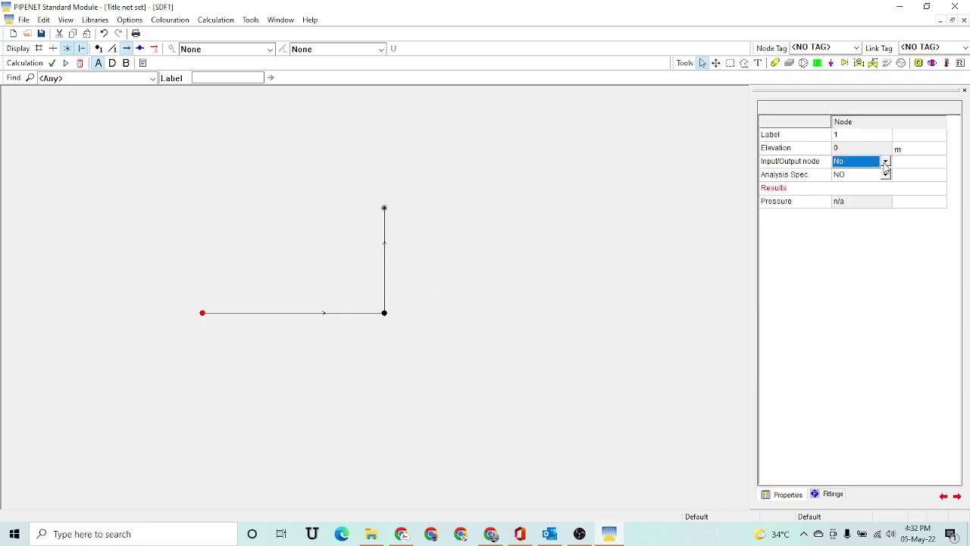
pyautogui.click(885, 163)
pyautogui.click(872, 185)
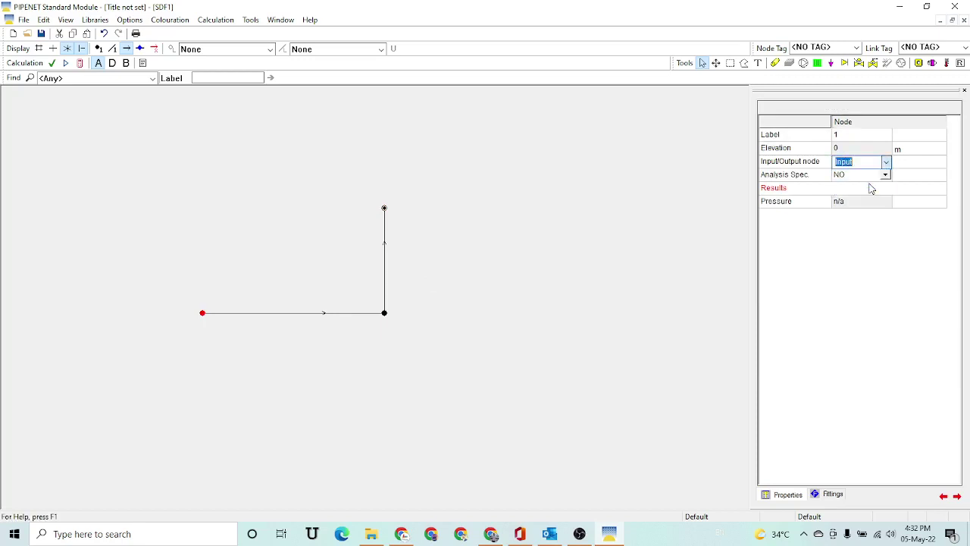
pyautogui.click(677, 274)
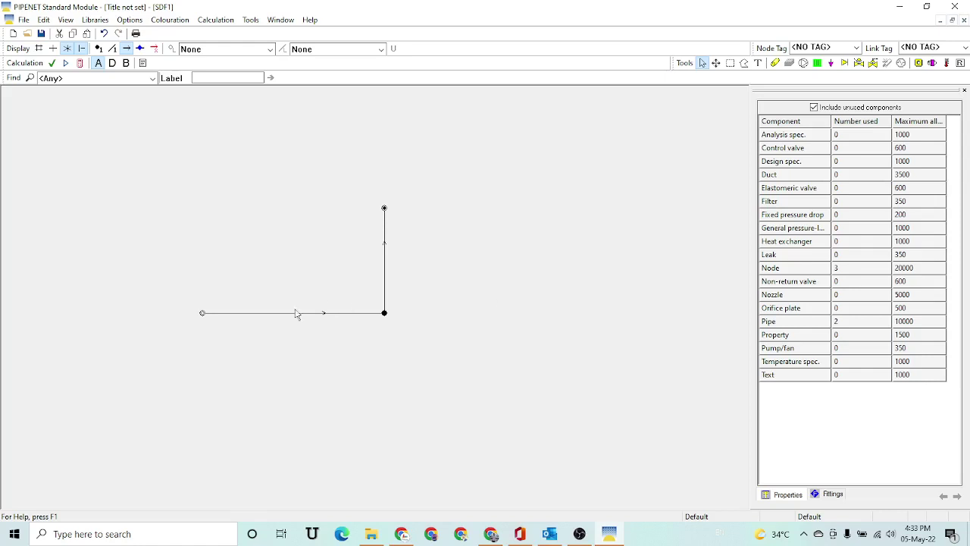
# Step: Enable the analysis specification for the input node at the start of the horizontal pipe
pyautogui.click(202, 313)
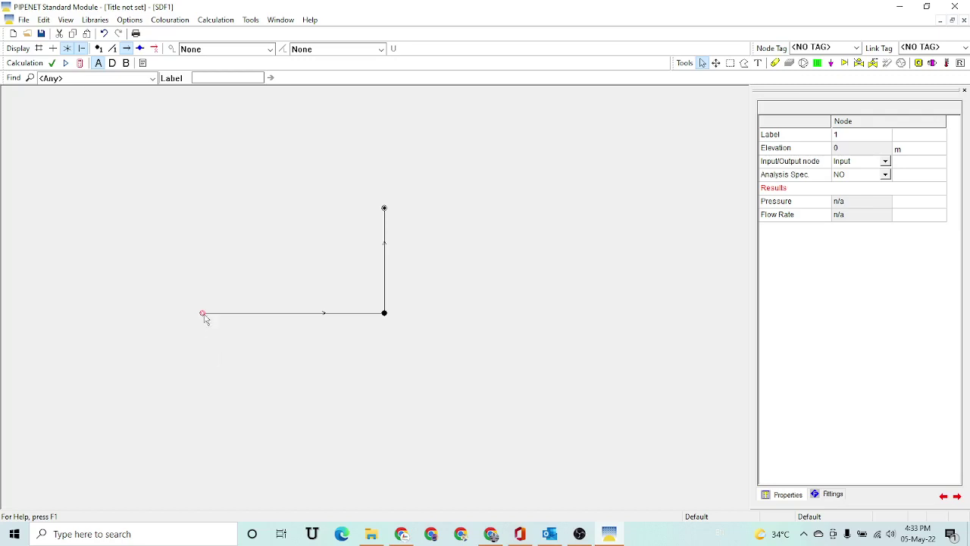
pyautogui.click(385, 206)
pyautogui.click(203, 314)
pyautogui.click(885, 175)
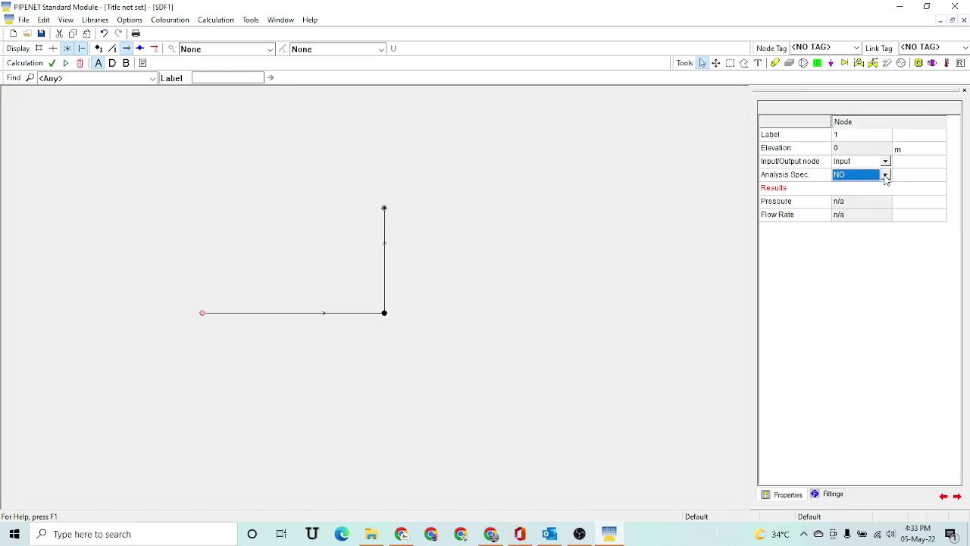
pyautogui.click(885, 176)
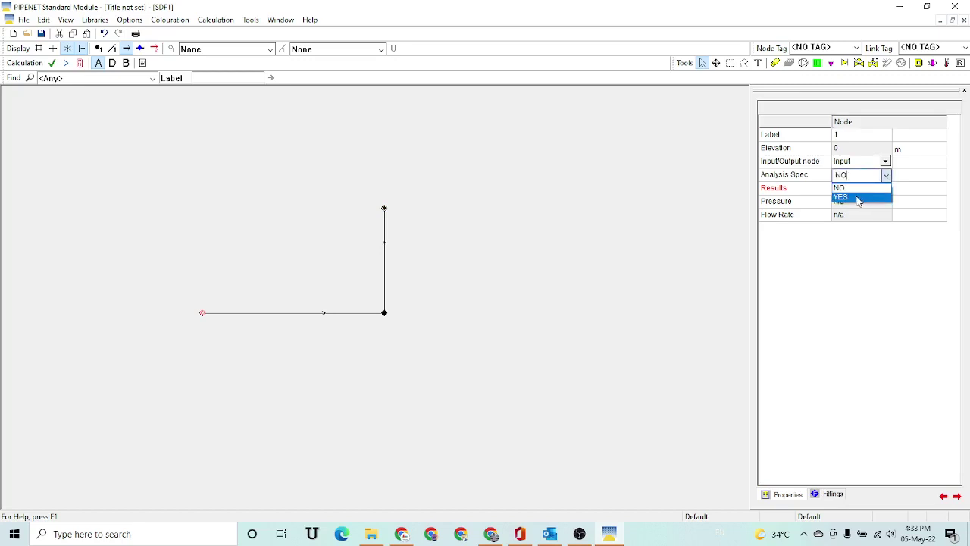
pyautogui.click(858, 198)
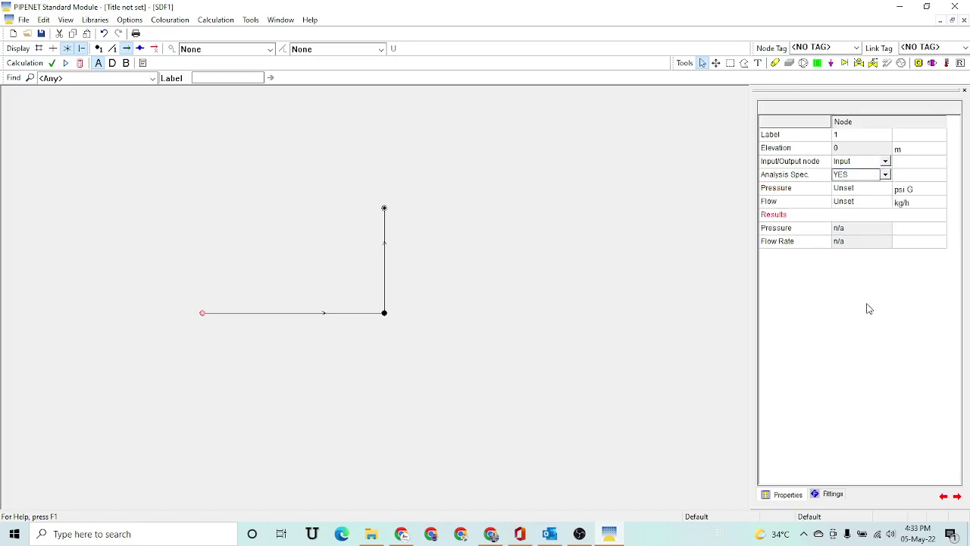
# Step: Specify a pressure of 5 psi G and a flow of 1000 kg/h at the input node and deselect it
pyautogui.click(856, 193)
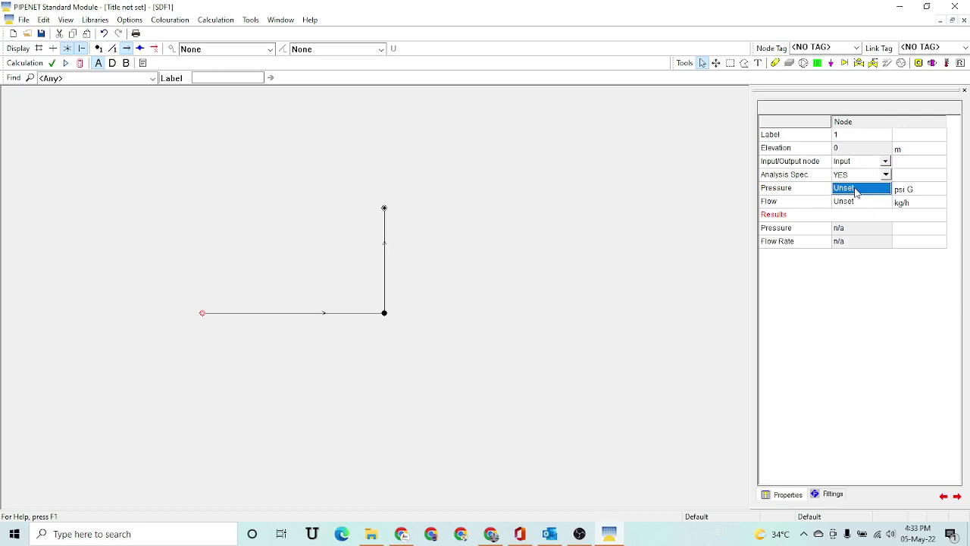
pyautogui.write('5')
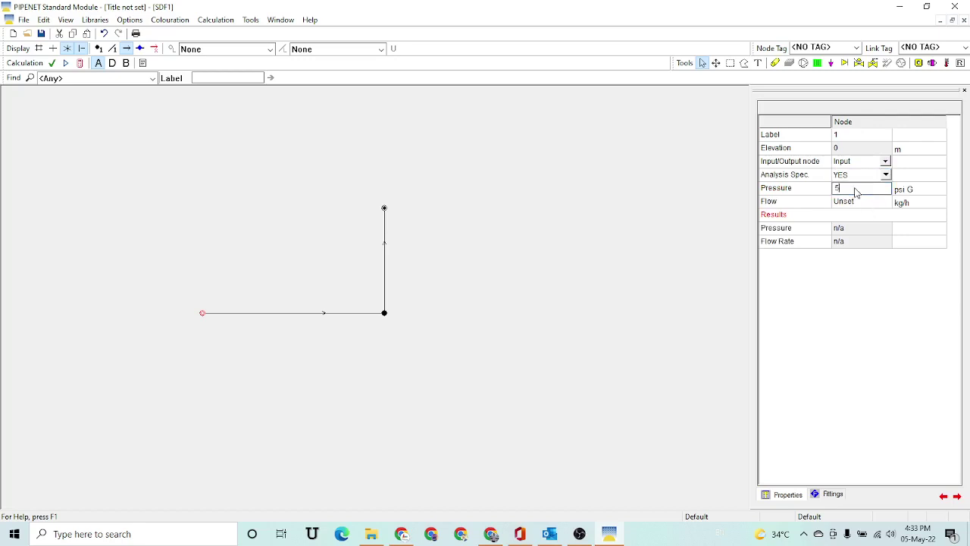
pyautogui.press('Return')
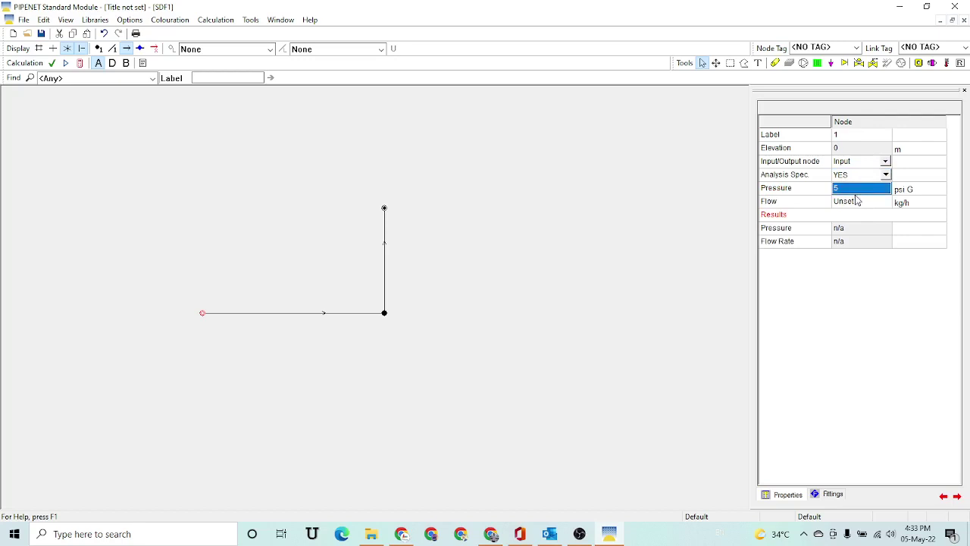
pyautogui.click(856, 204)
pyautogui.write('1000')
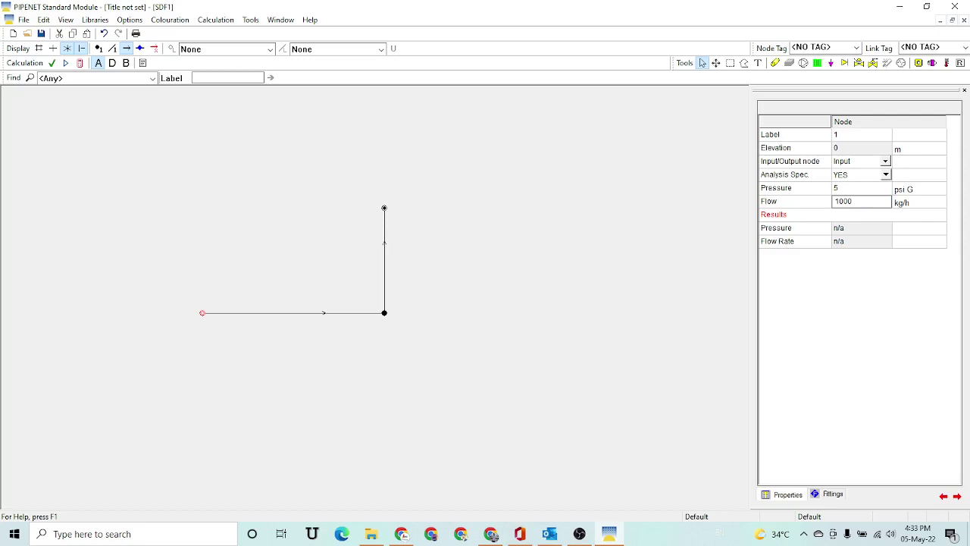
pyautogui.press('Return')
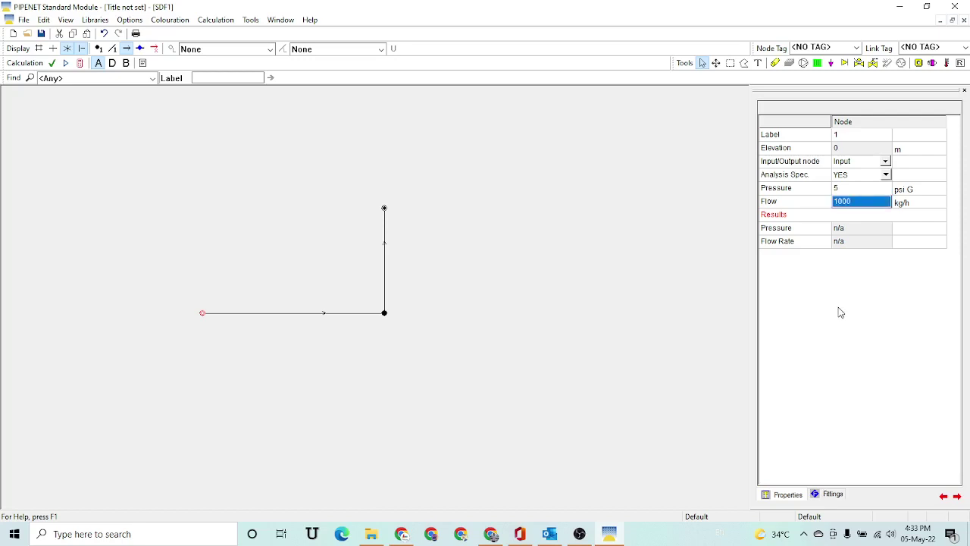
pyautogui.click(654, 286)
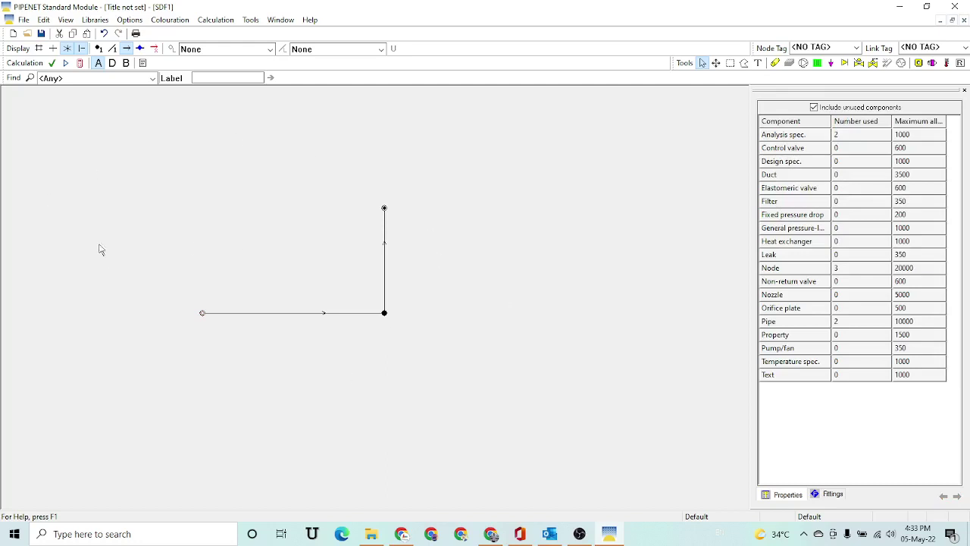
# Step: Check the network for errors and run the calculation, closing both status dialogs
pyautogui.click(52, 66)
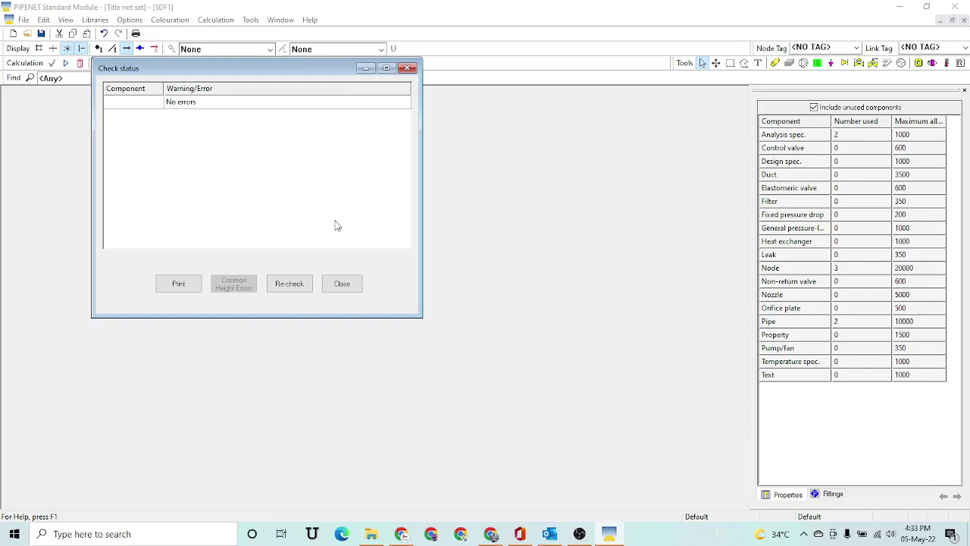
pyautogui.click(349, 283)
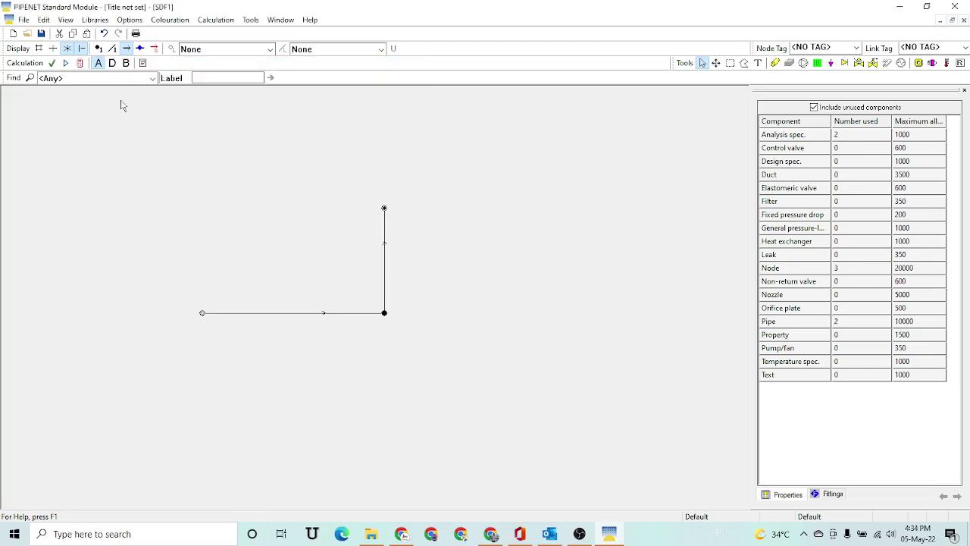
pyautogui.click(80, 63)
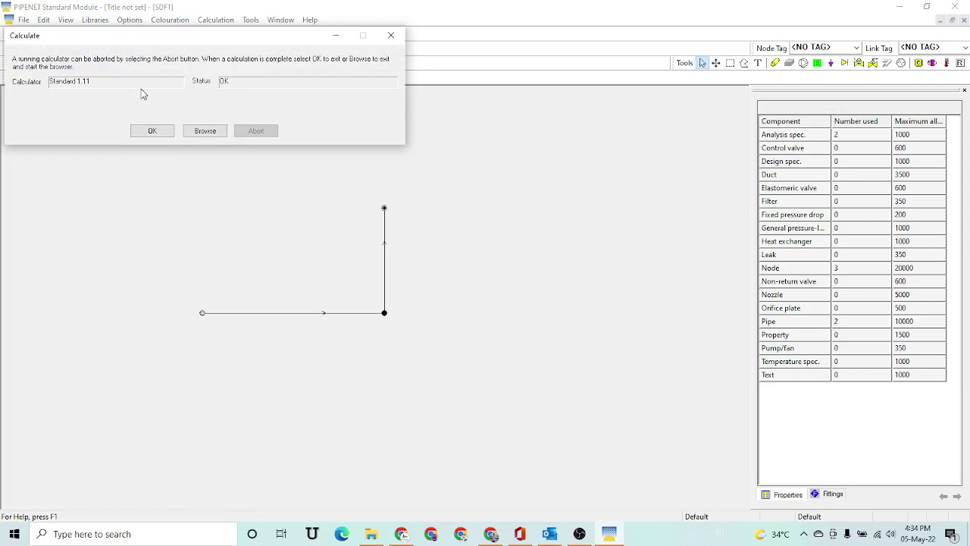
pyautogui.click(152, 130)
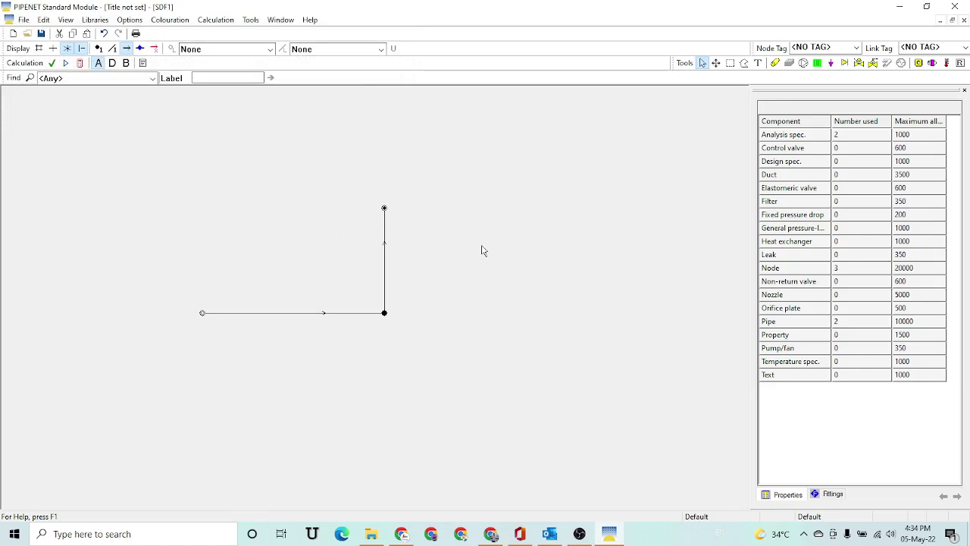
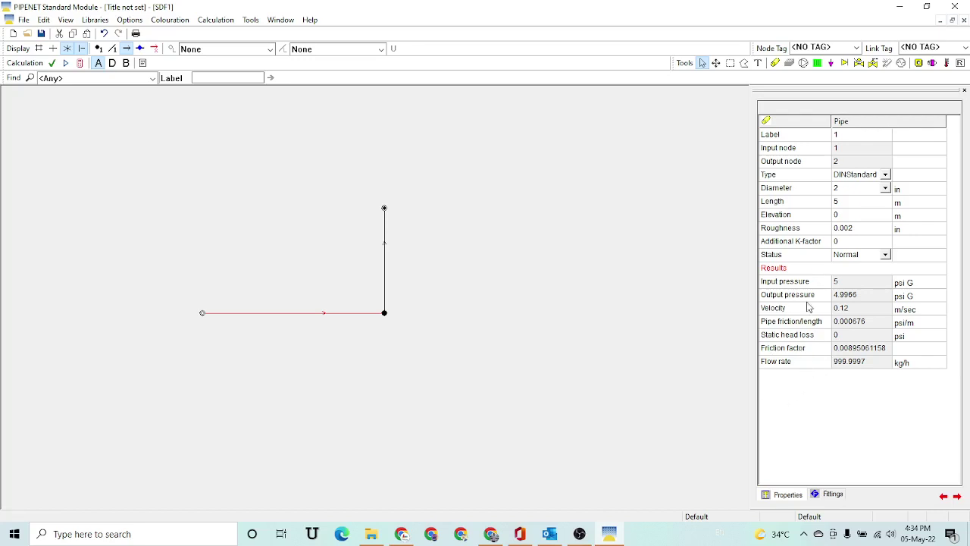
# Step: Examine the vertical pipe's results and review the full calculation report in a maximized Output Browser through to its closing comments
pyautogui.click(385, 256)
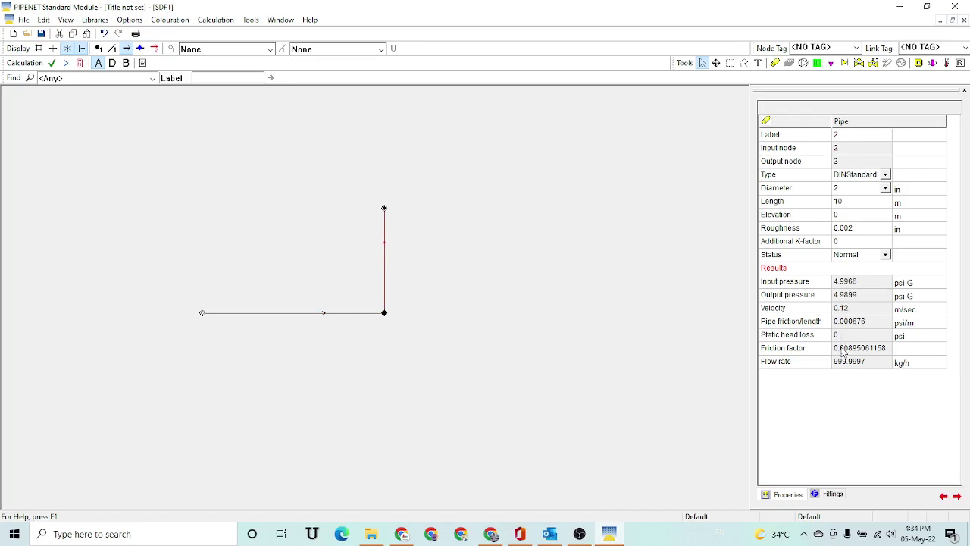
pyautogui.click(600, 343)
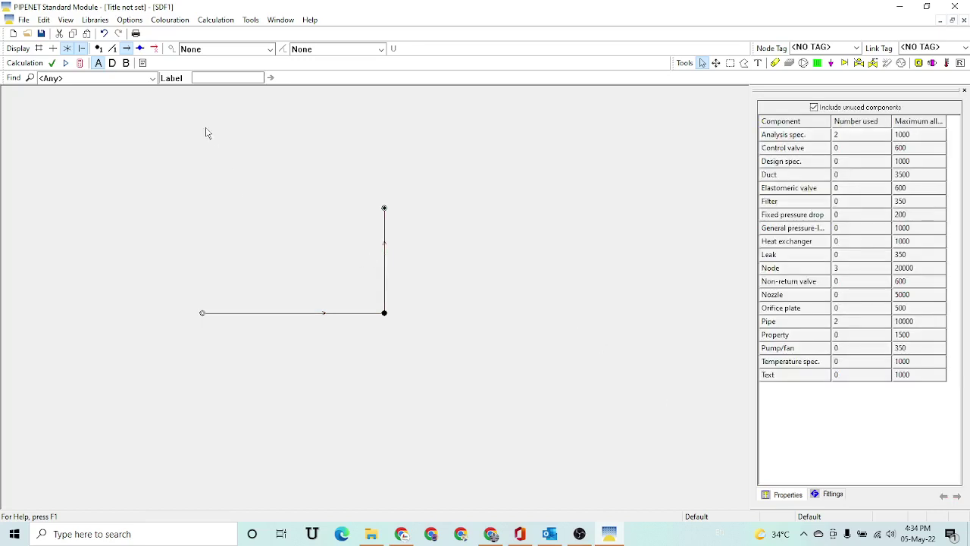
pyautogui.click(143, 64)
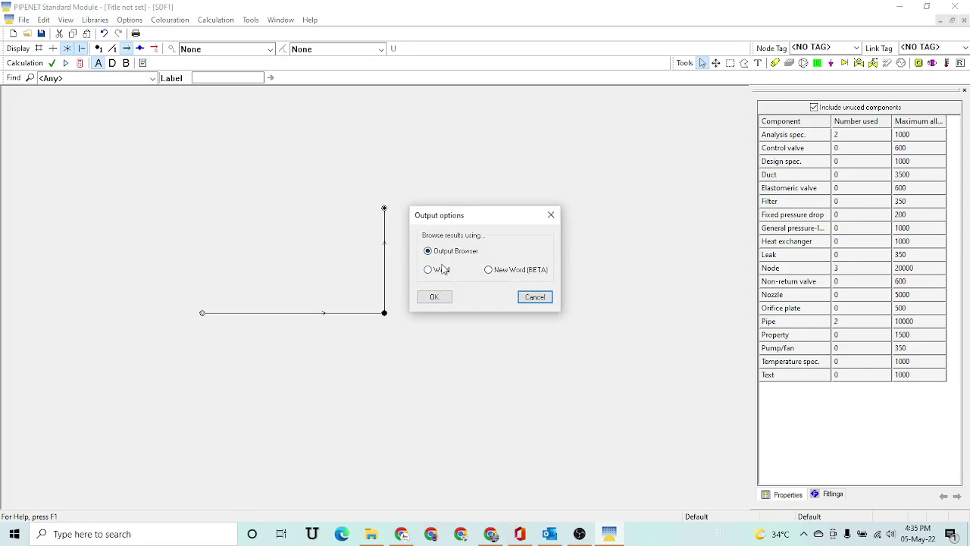
pyautogui.click(436, 300)
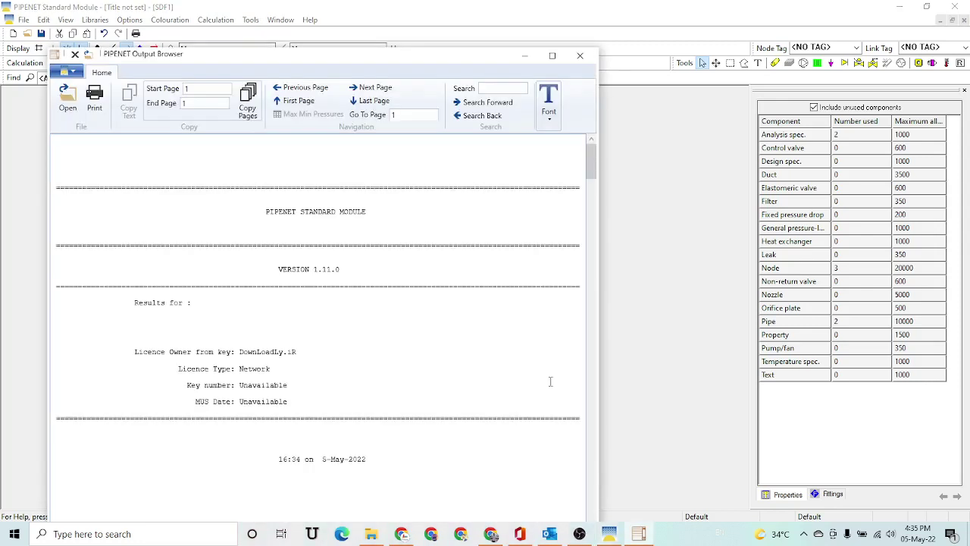
pyautogui.click(552, 55)
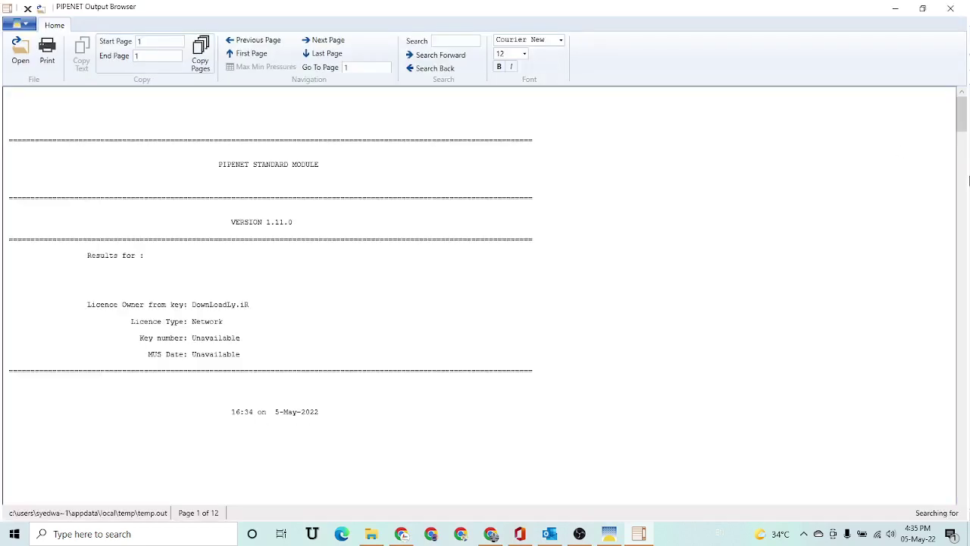
pyautogui.moveTo(963, 127); pyautogui.dragTo(964, 452)
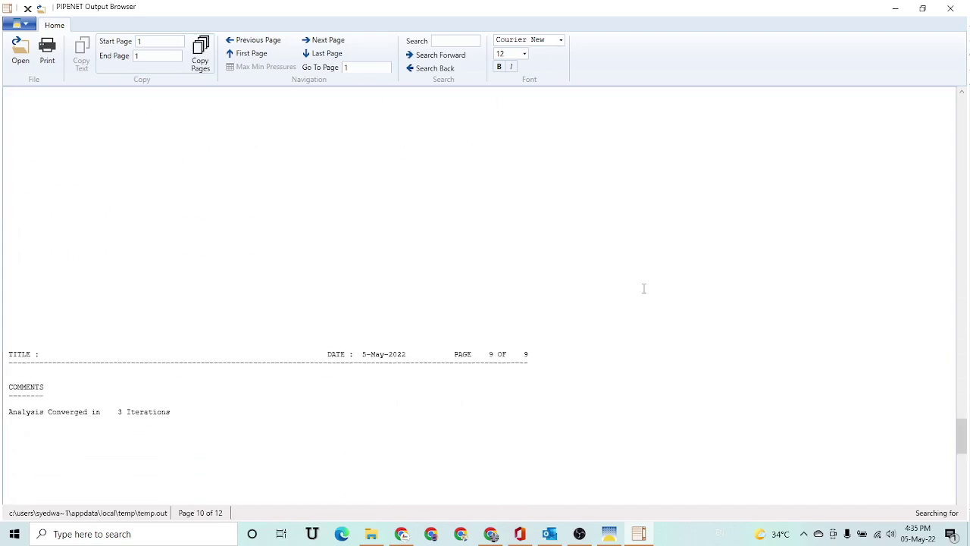
pyautogui.click(47, 49)
pyautogui.moveTo(964, 447); pyautogui.dragTo(965, 453)
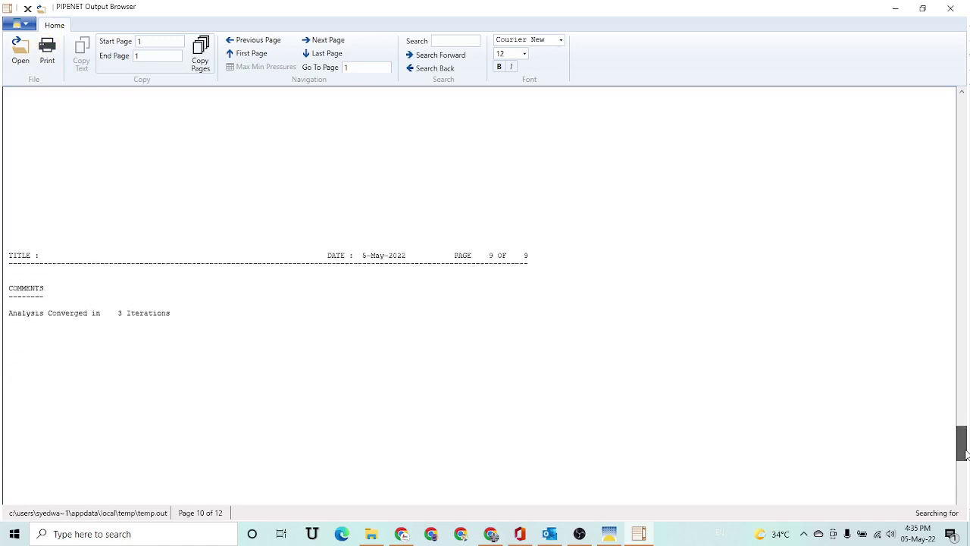